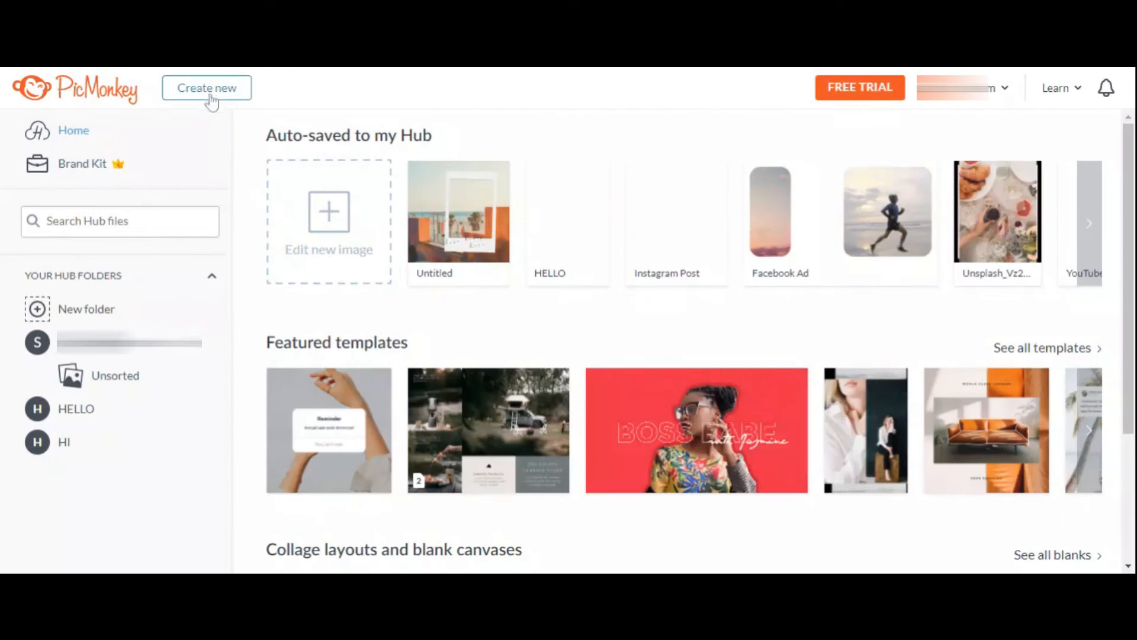
Step: Create a new design from the blank 1200 x 628 Facebook Ad canvas
left_click(211, 96)
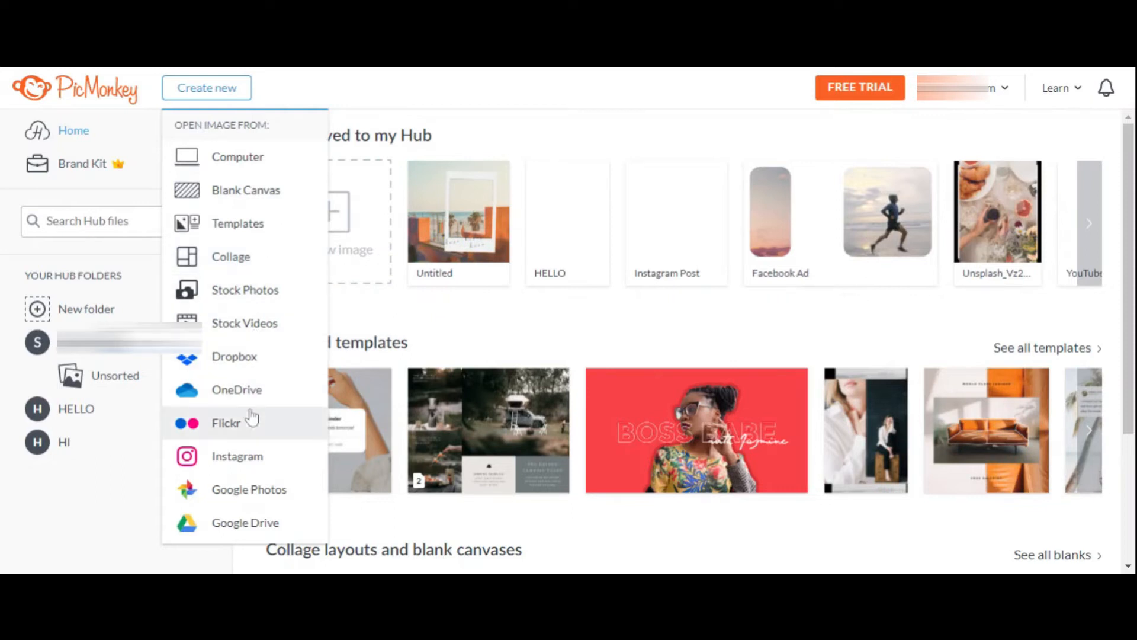
left_click(247, 202)
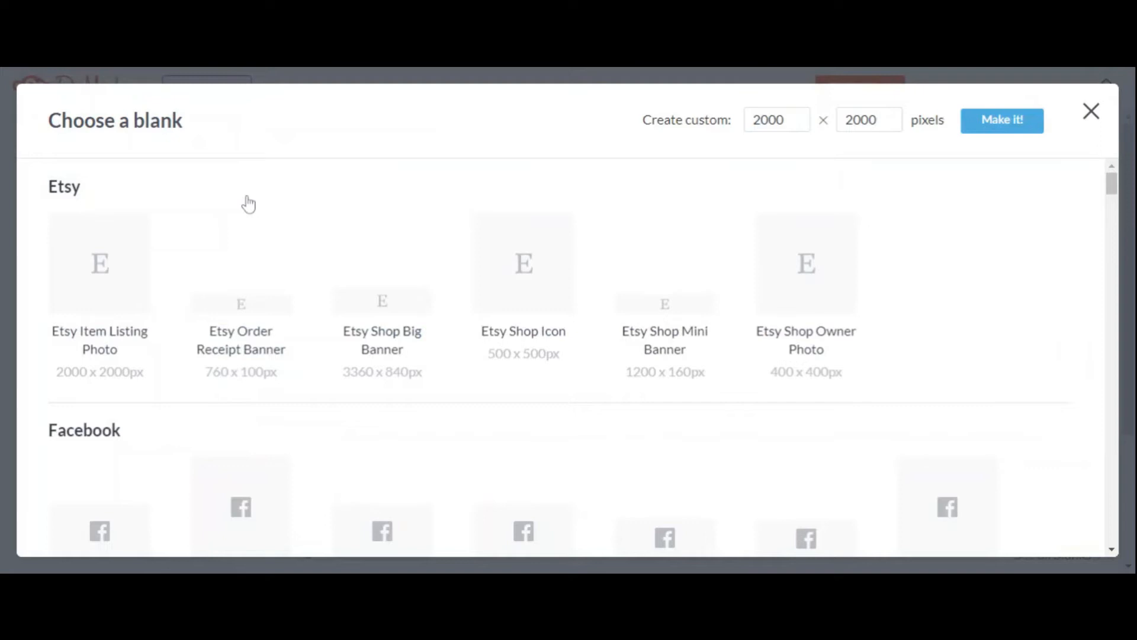
left_click(121, 527)
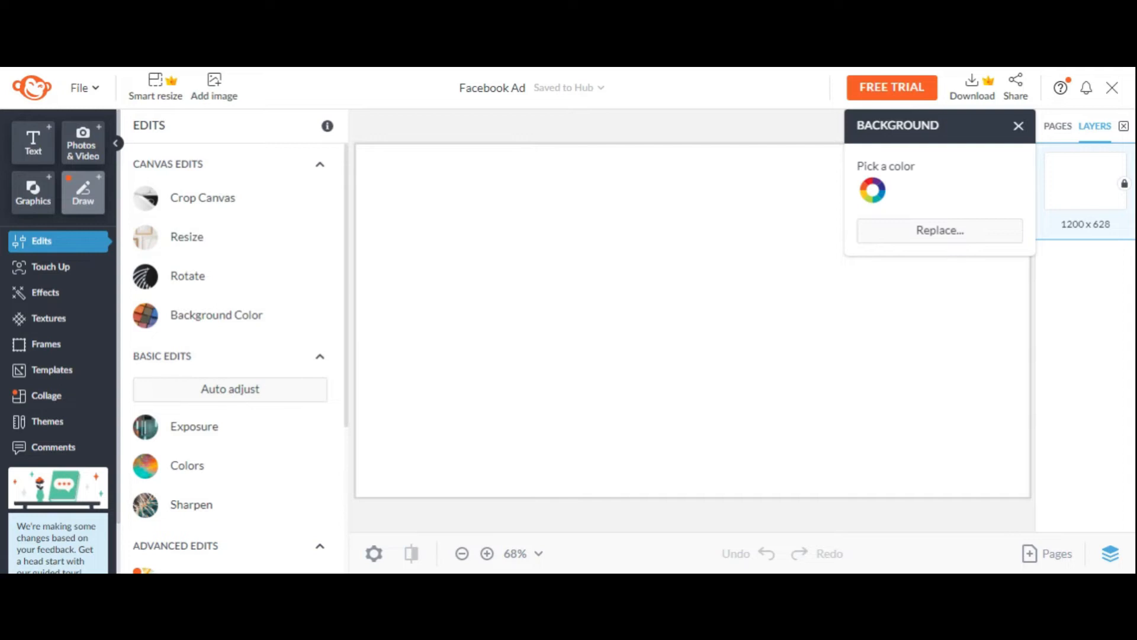
Step: Find the "FITNESS IS FUN" template set and apply its first page, with the running man, to the canvas
left_click(63, 373)
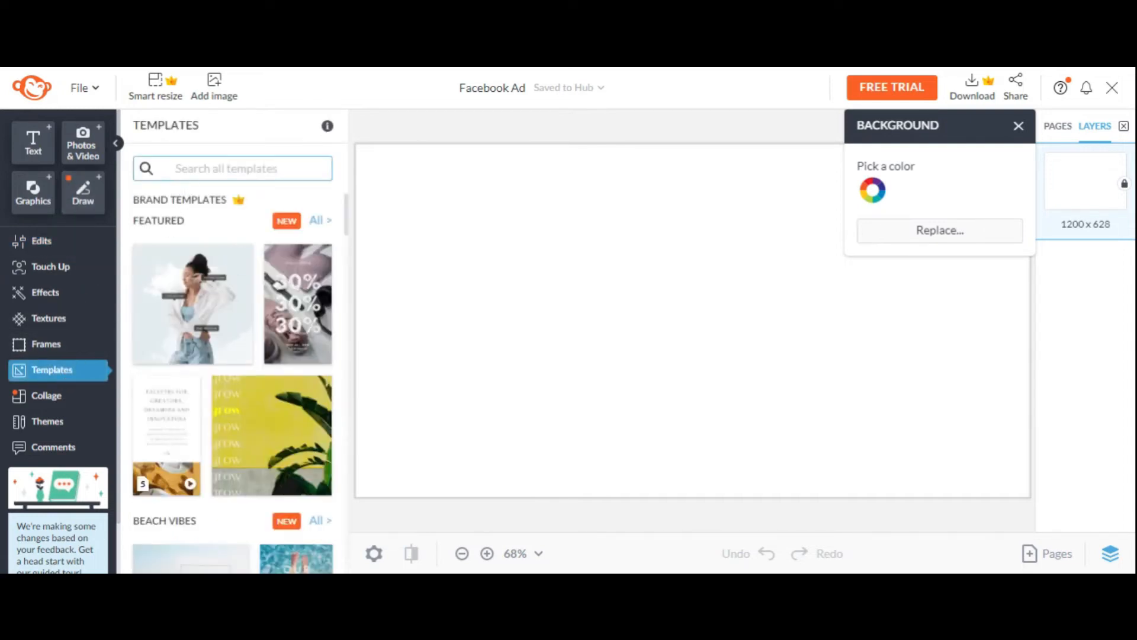
left_click(232, 168)
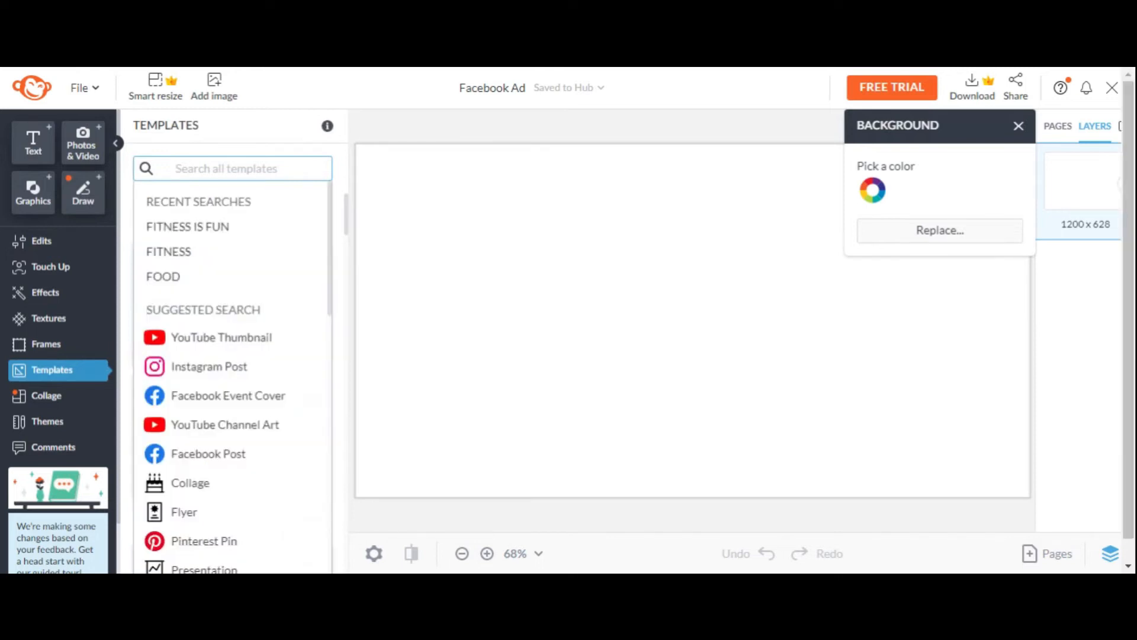
type("F")
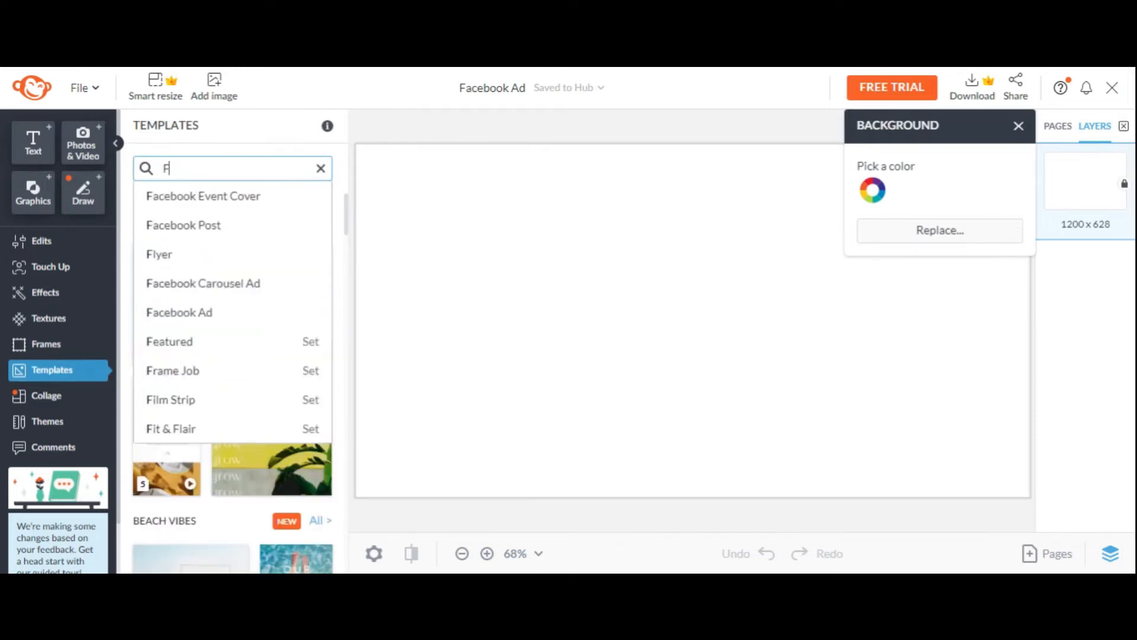
type("ITNESS")
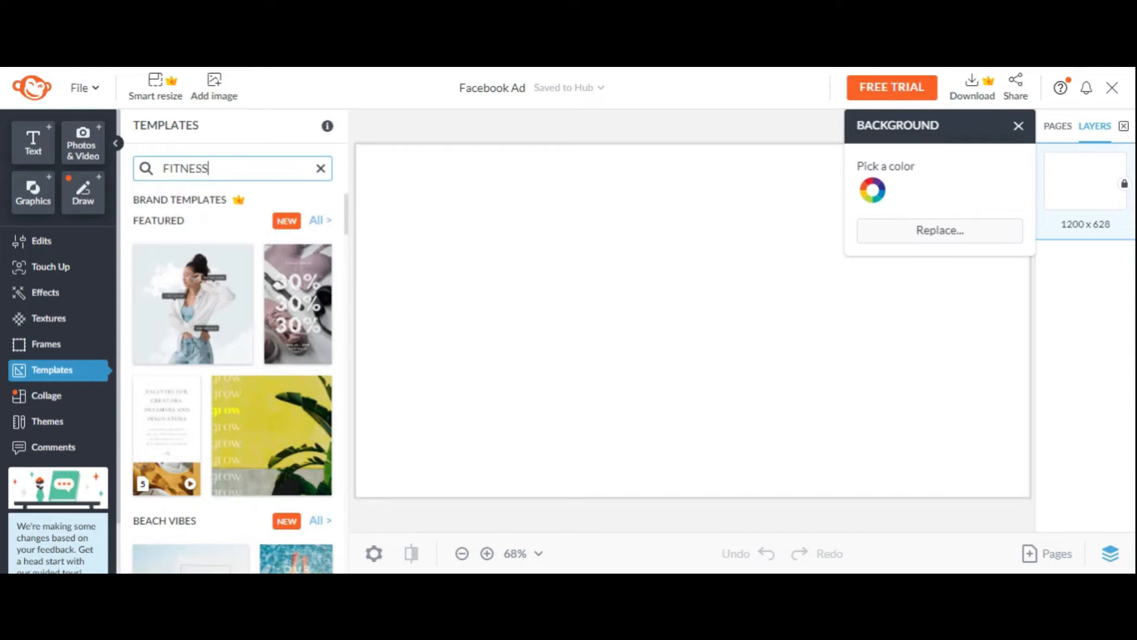
type(" IS FUN")
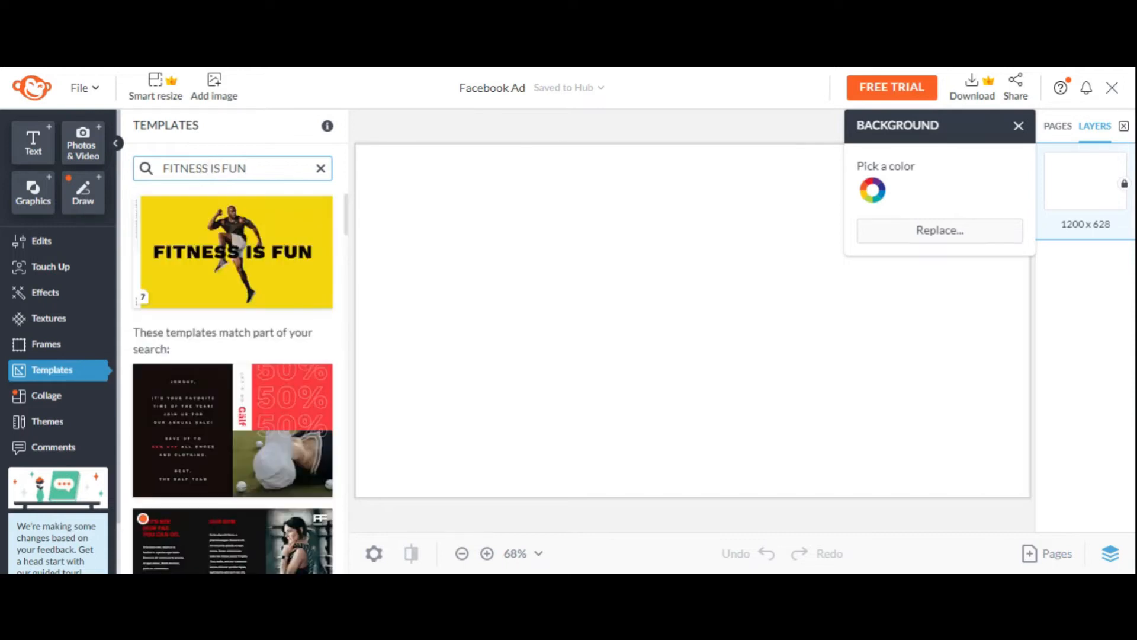
left_click(251, 264)
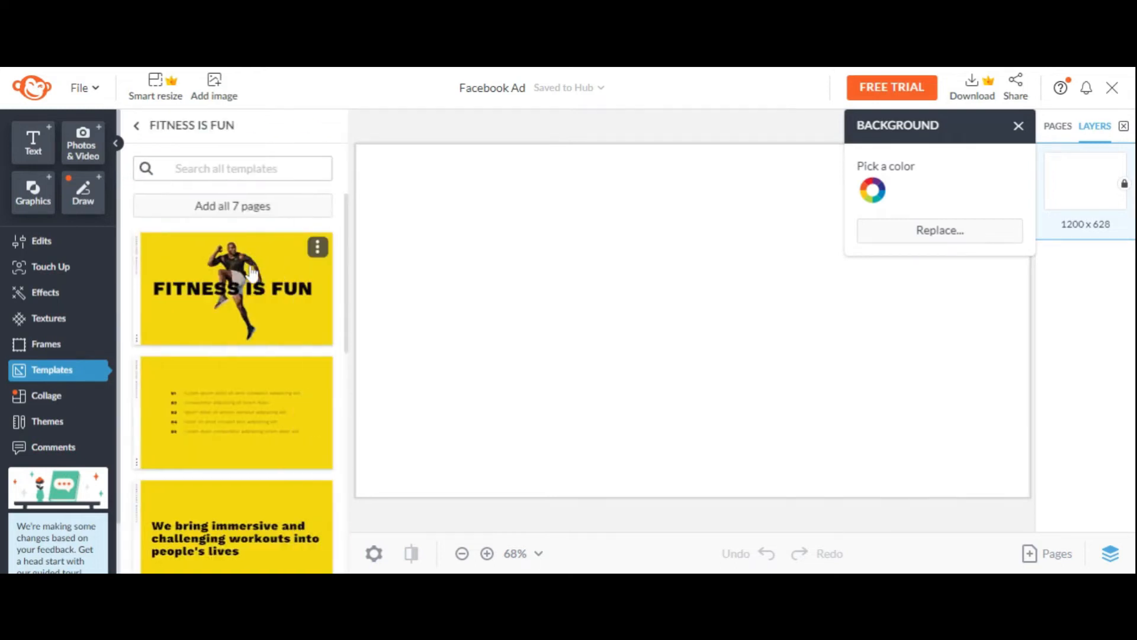
left_click(252, 272)
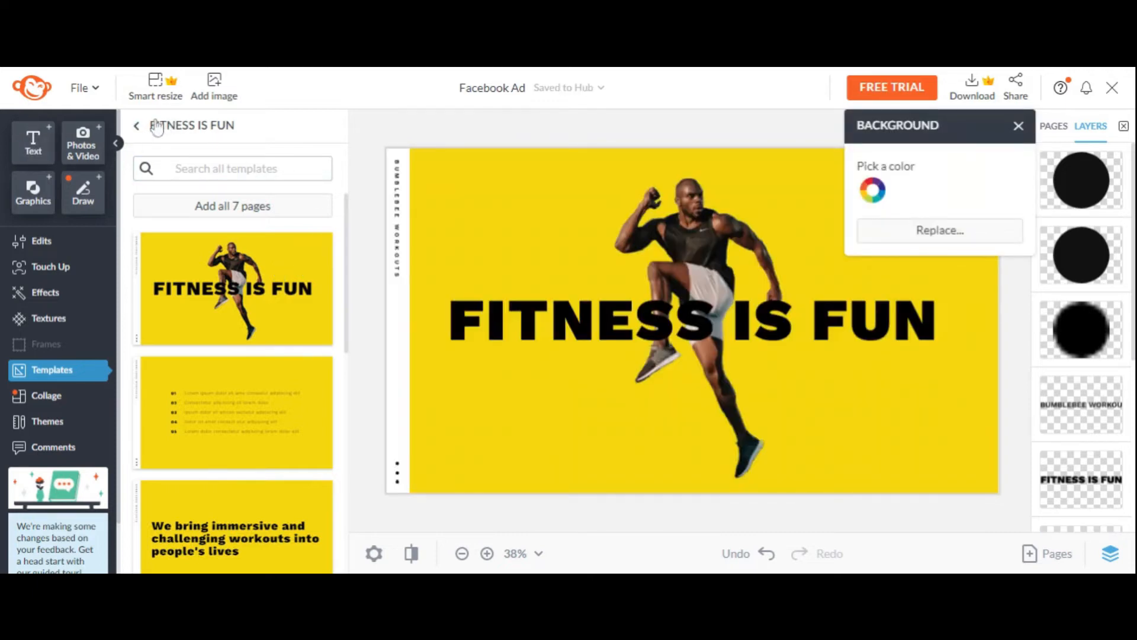
left_click(137, 125)
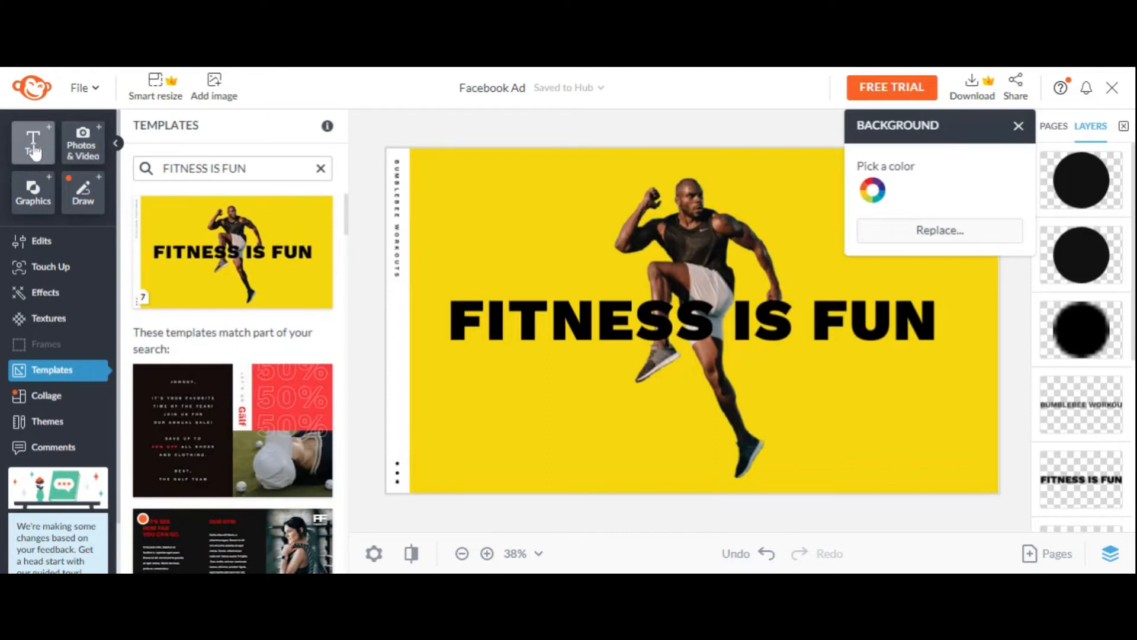
Step: Add a text line reading "LET'S RUN!" below the FITNESS IS FUN headline, near the man's raised foot
left_click(34, 151)
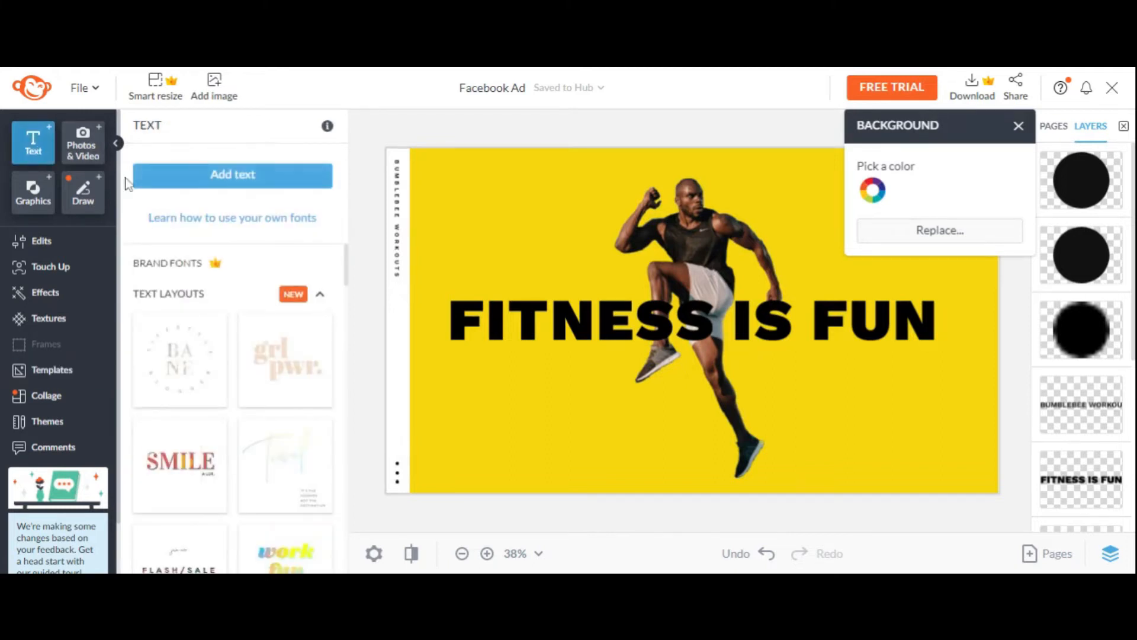
left_click(183, 188)
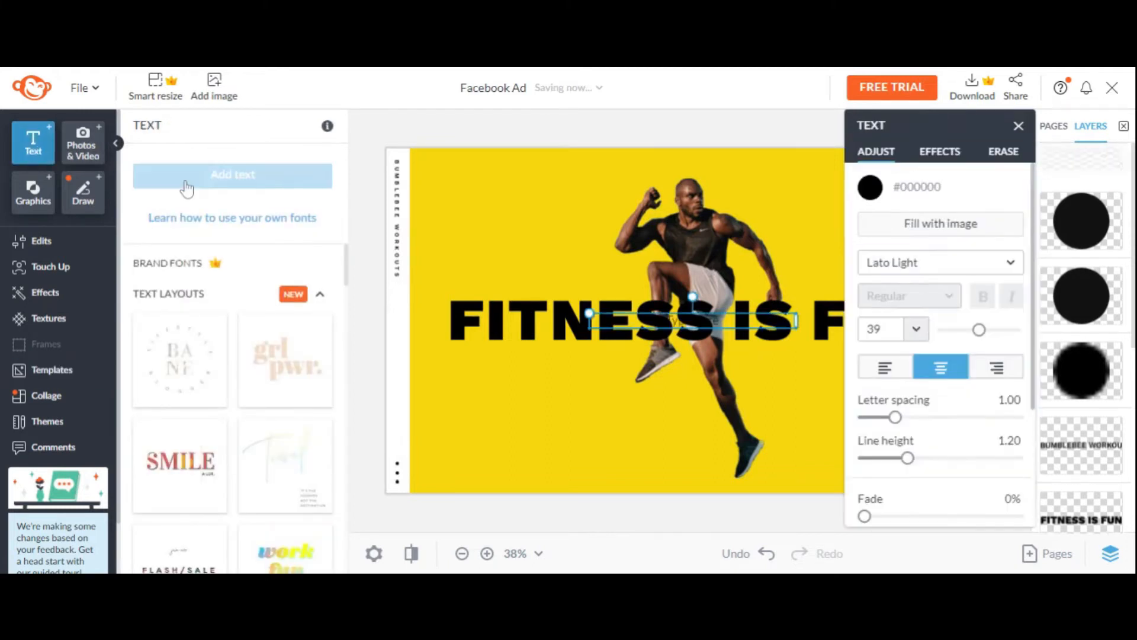
left_click_drag(672, 316, 551, 395)
double_click(570, 400)
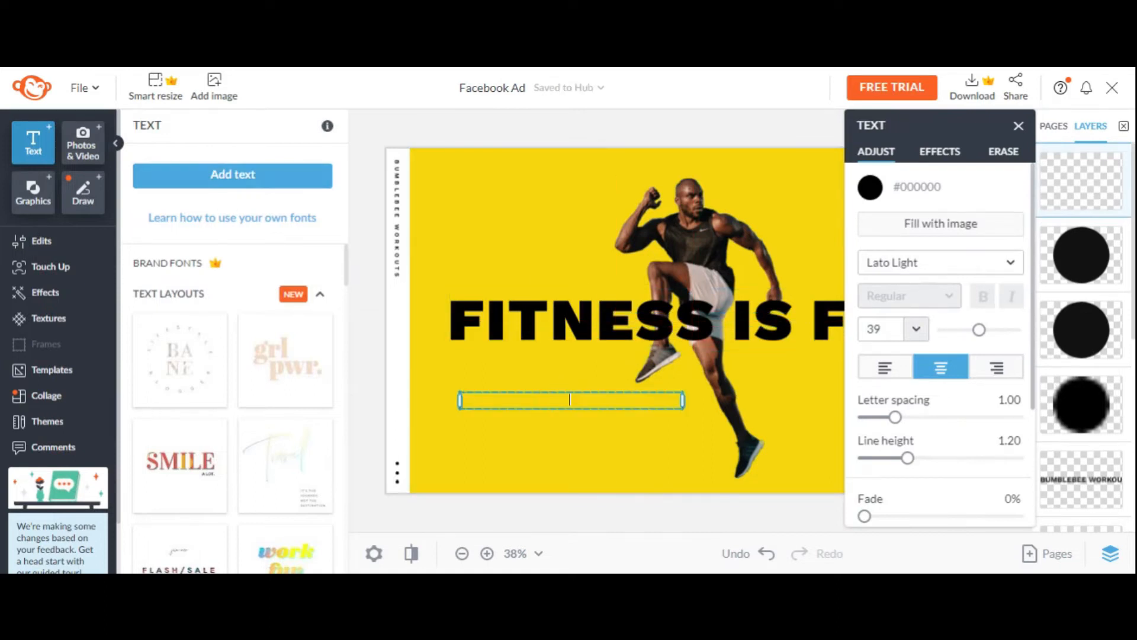
type("LET'S")
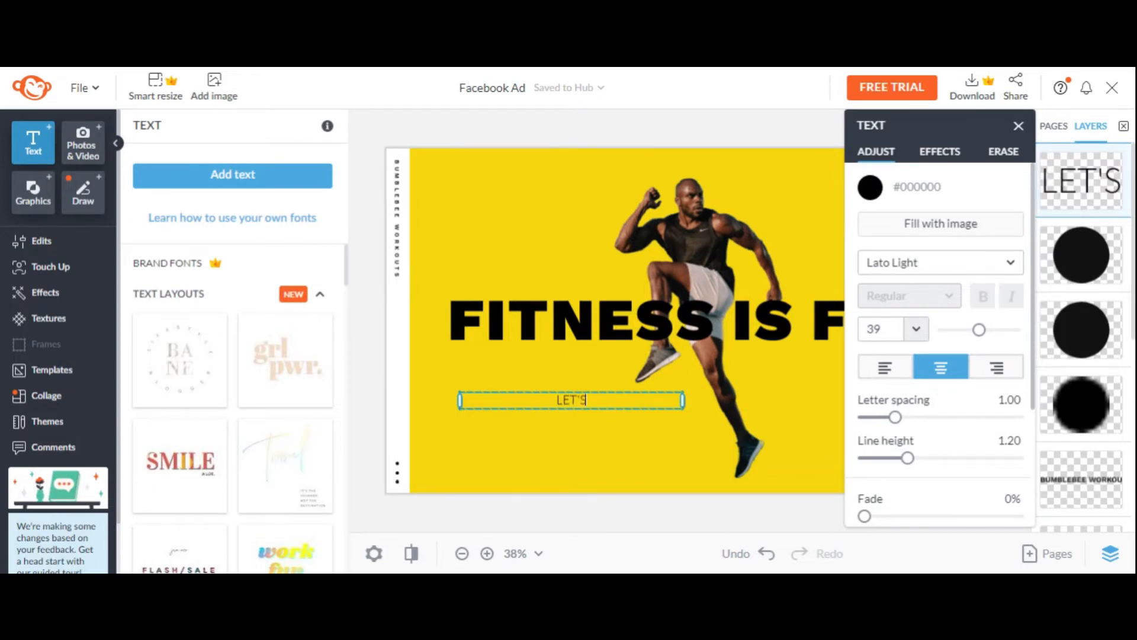
type(" RUN")
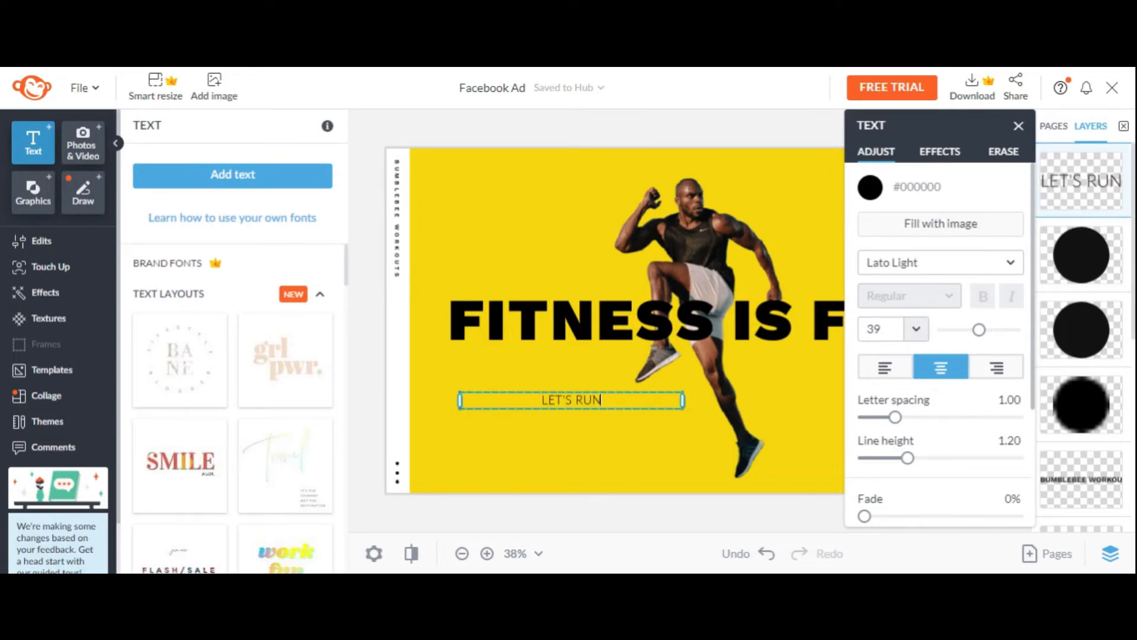
type("!")
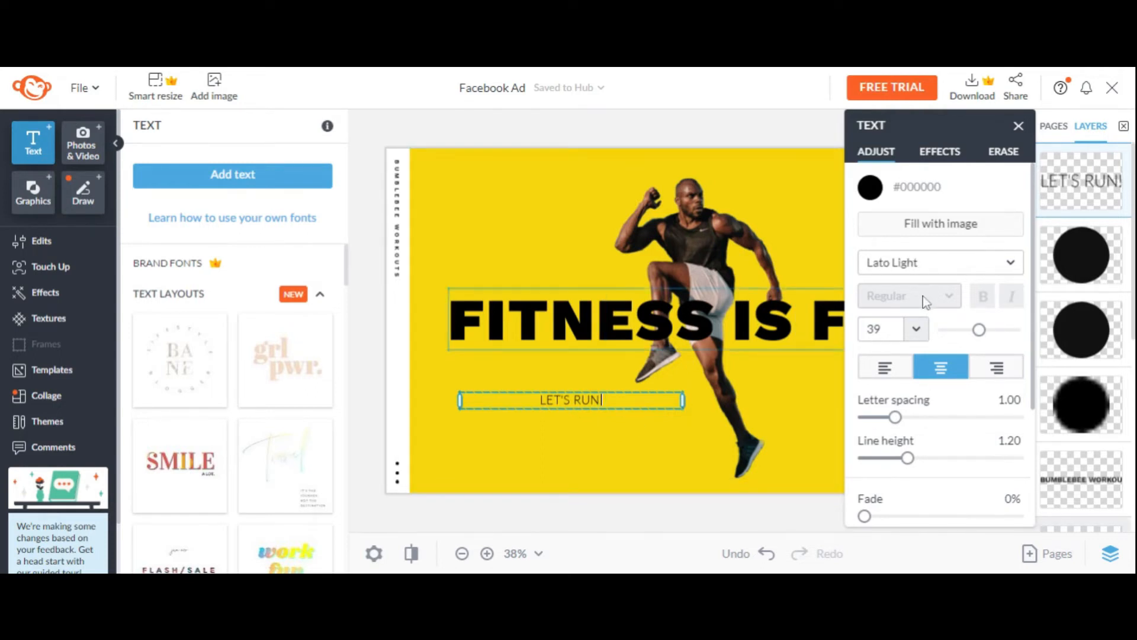
Step: Fill the "LET'S RUN!" text with the stock photo of a grassy mountain peak above a forest
left_click(948, 228)
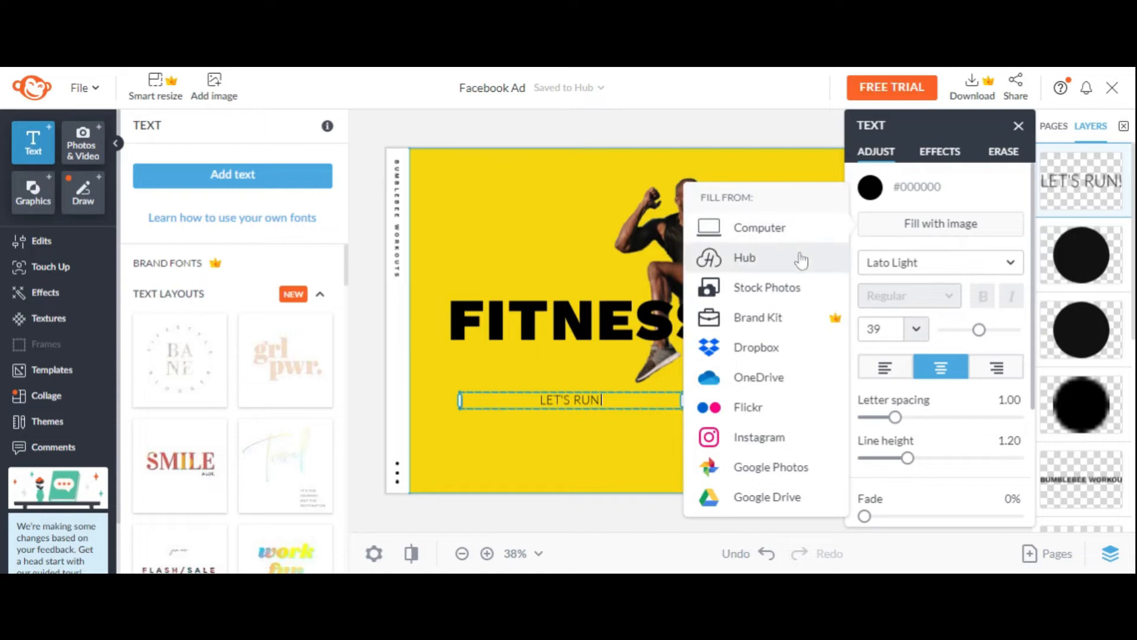
left_click(786, 295)
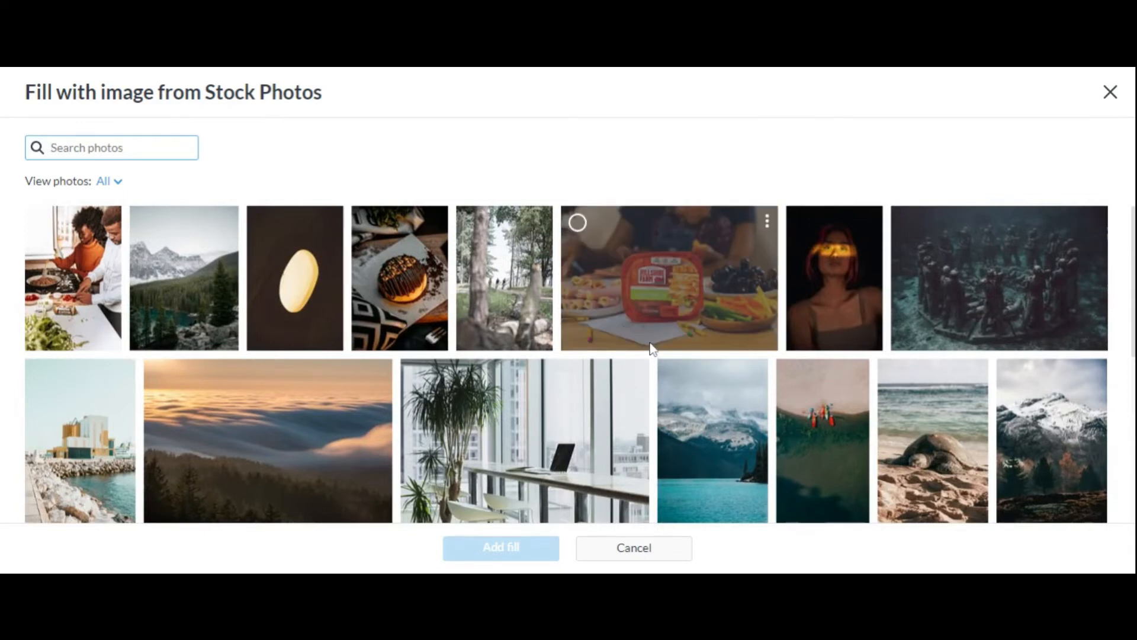
scroll(651, 348, "down", 2)
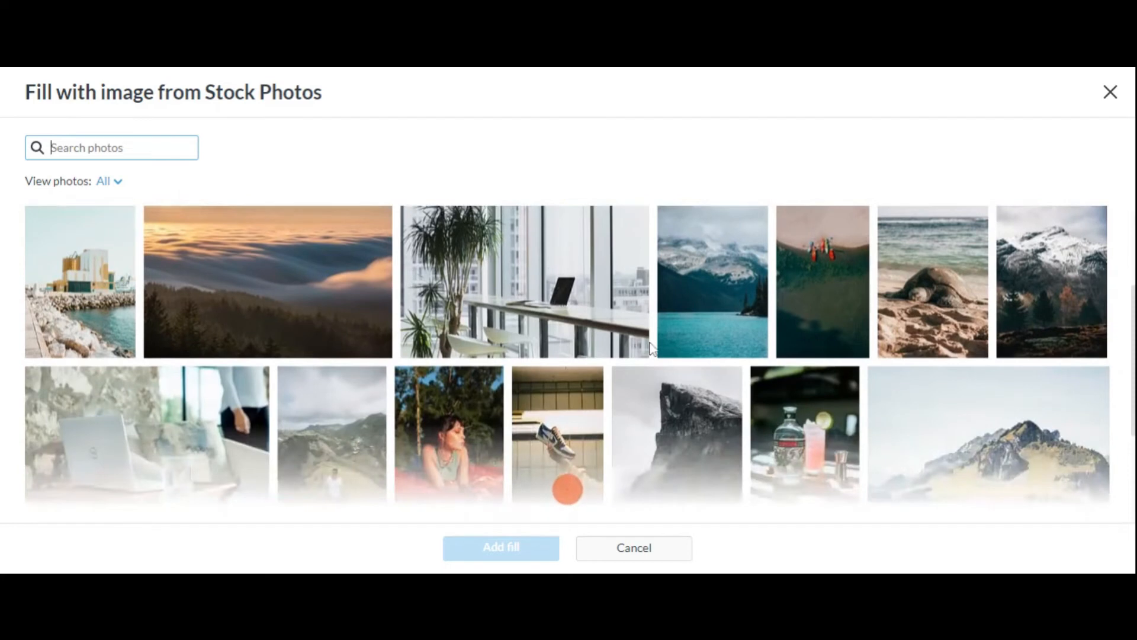
scroll(651, 348, "down", 3)
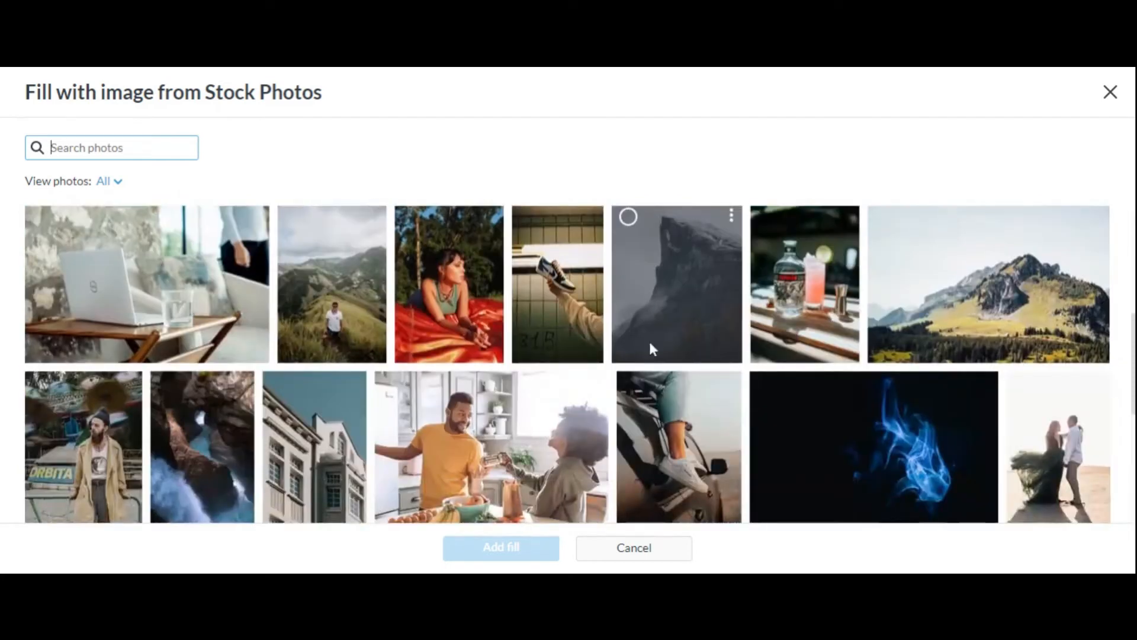
left_click(933, 278)
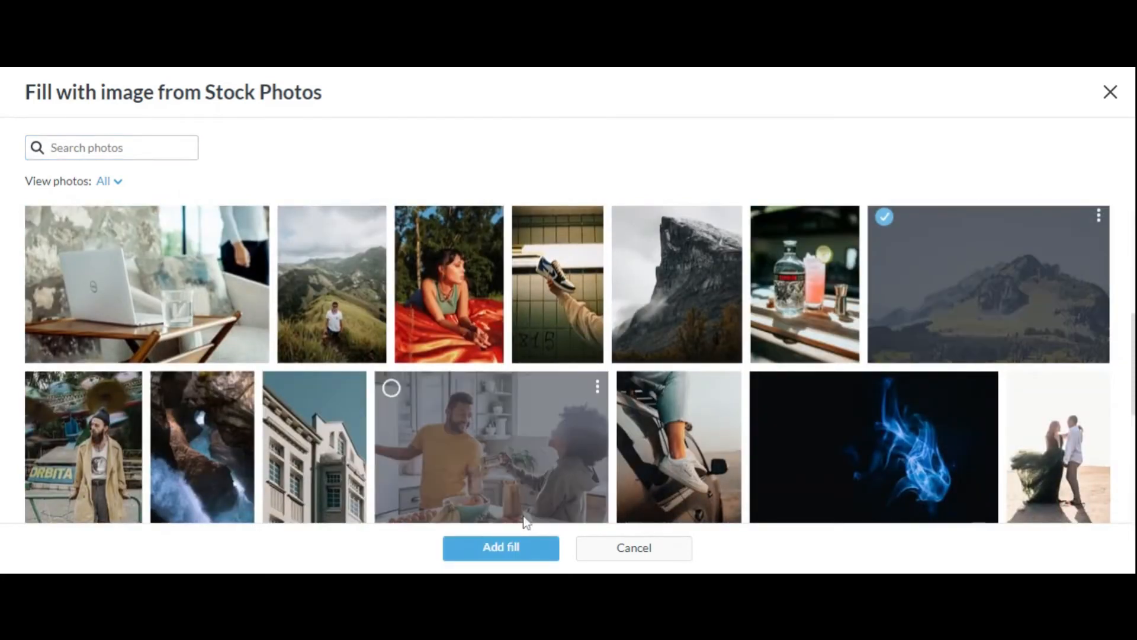
left_click(520, 549)
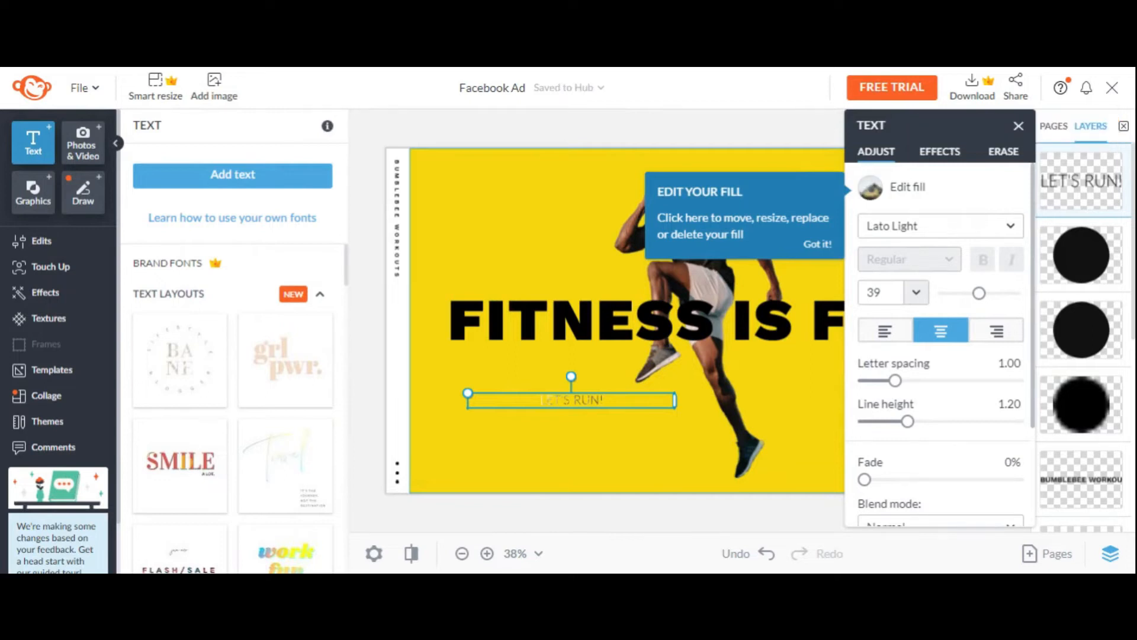
Step: Enlarge the "LET'S RUN!" text to size 51 and set its letter spacing to 1.30
left_click_drag(468, 393, 406, 299)
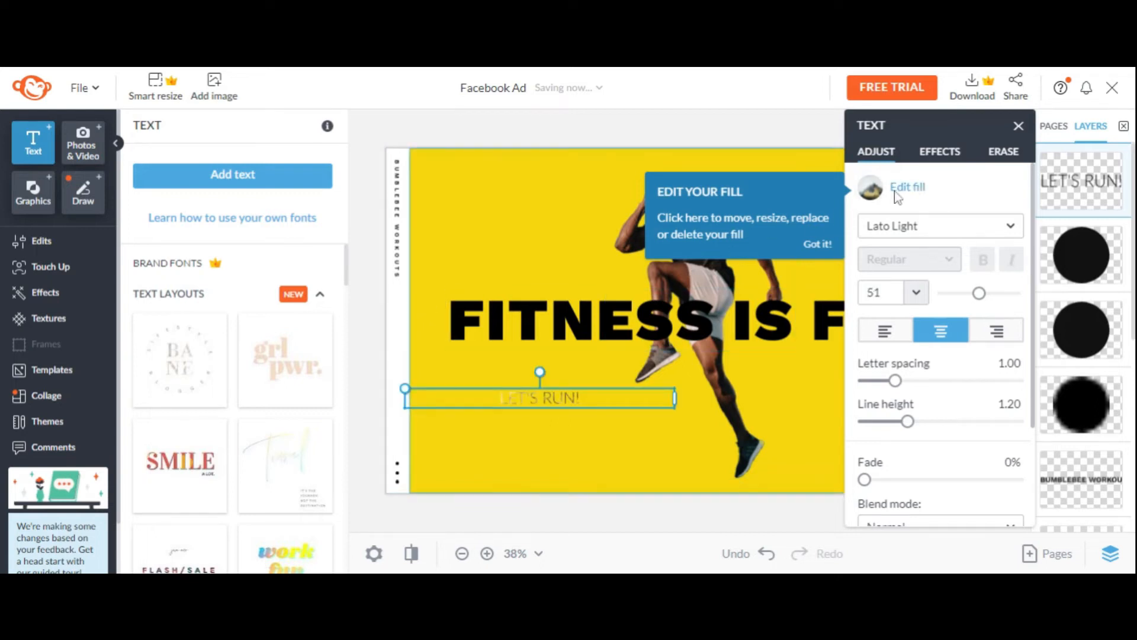
left_click(869, 190)
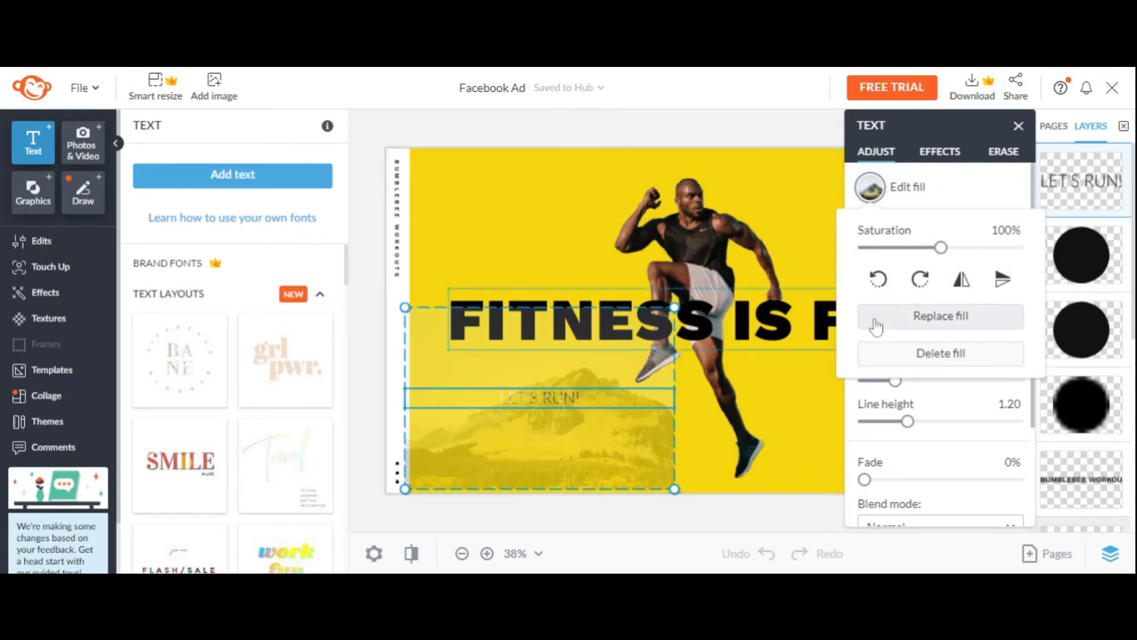
left_click(882, 191)
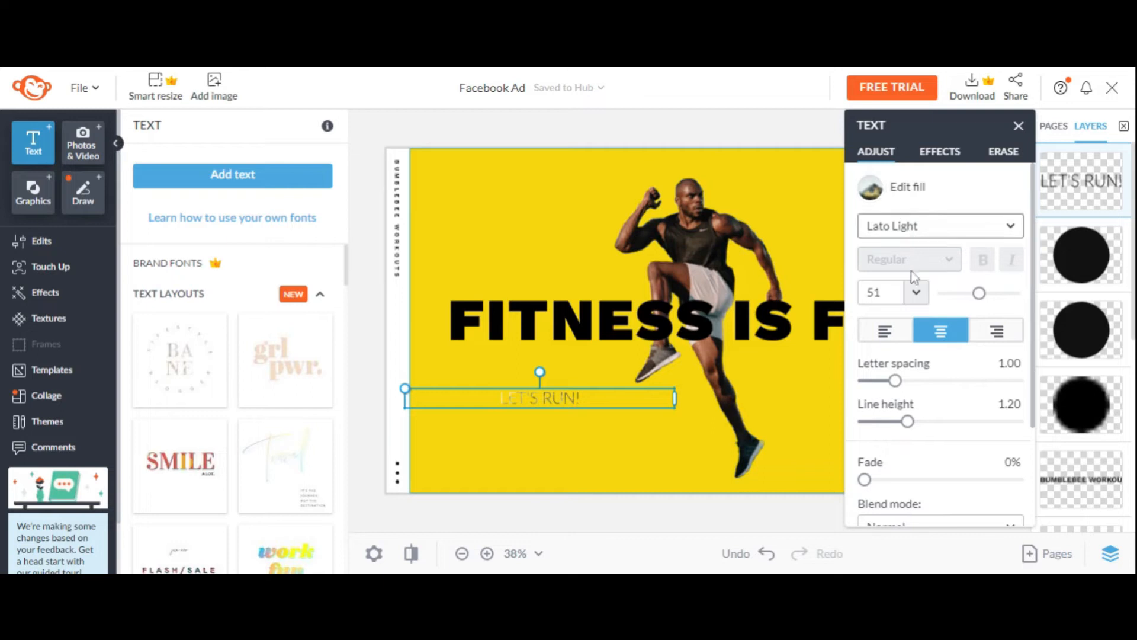
left_click_drag(895, 381, 913, 382)
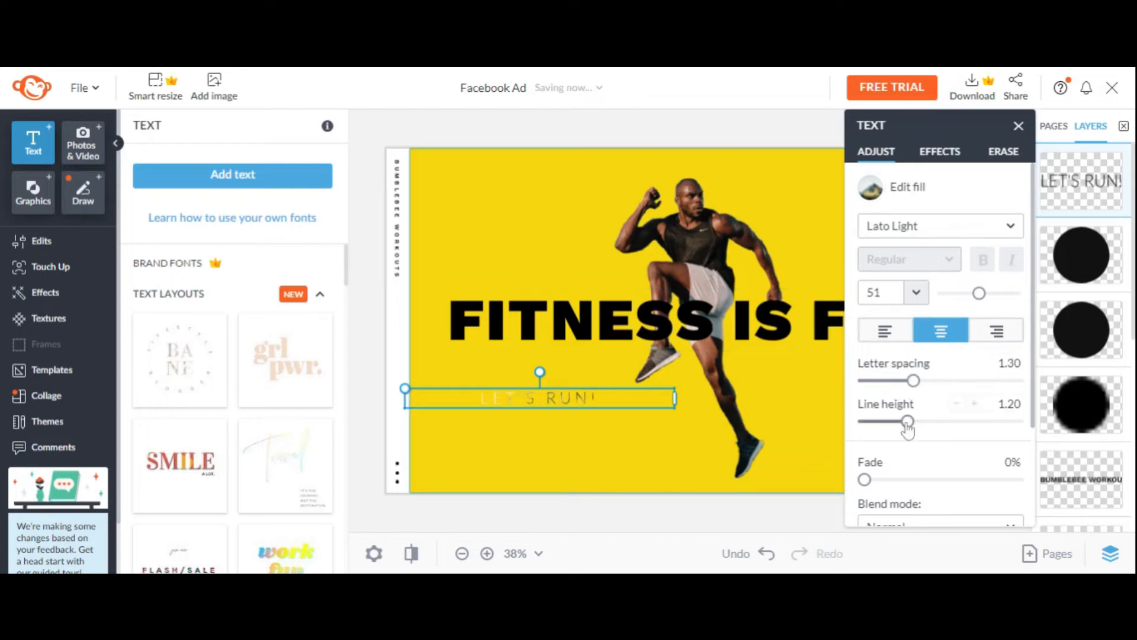
mouse_move(907, 421)
left_mouse_down()
mouse_move(956, 431)
mouse_move(904, 432)
left_mouse_up()
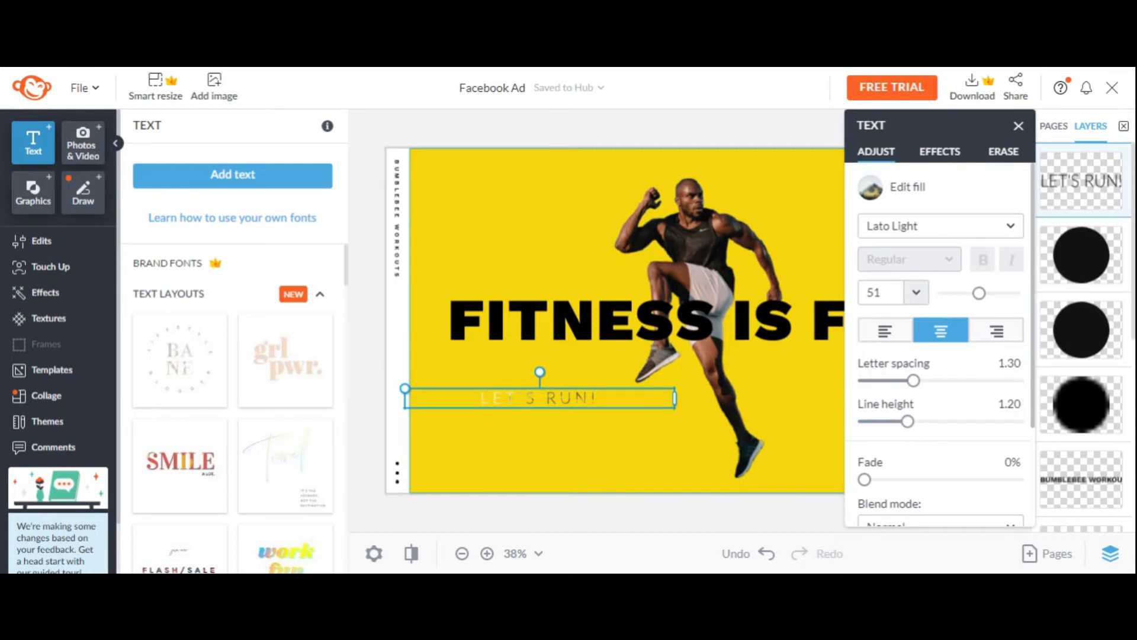
Step: Change the font of the "LET'S RUN!" text to the heaviest Aileron variant
left_click(1002, 234)
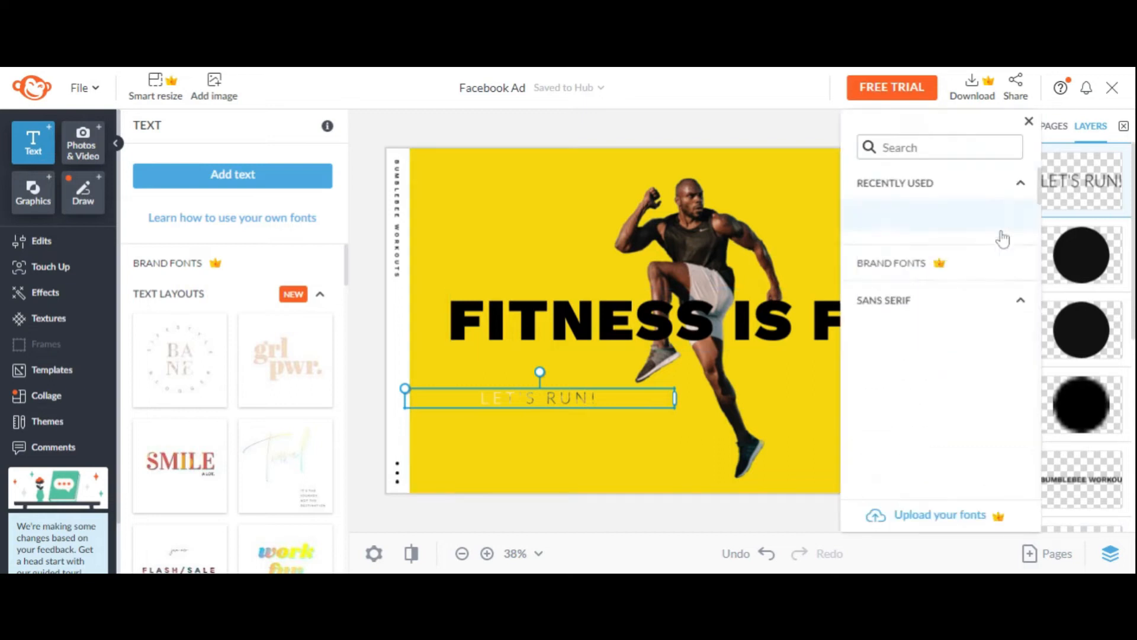
left_click(912, 432)
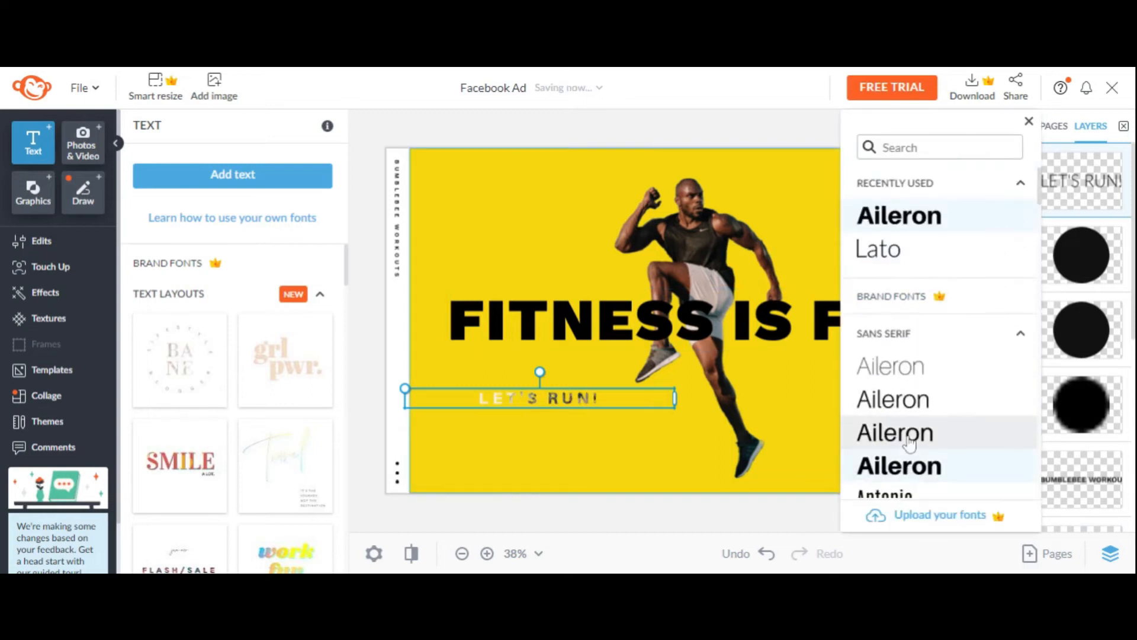
left_click(1029, 122)
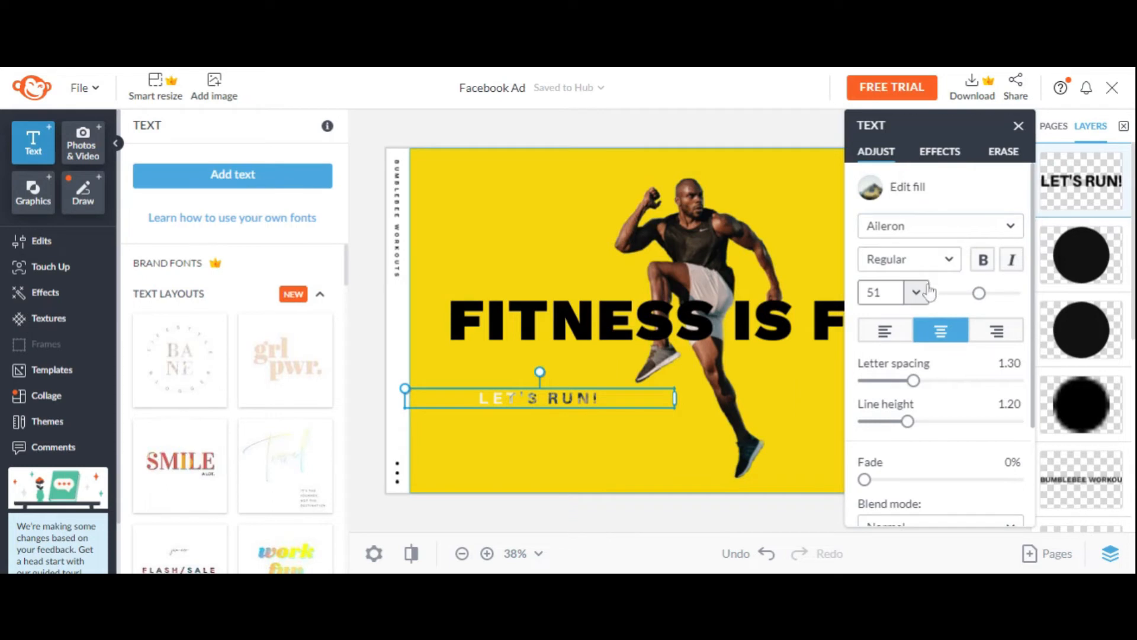
Step: Apply a drop shadow to the "LET'S RUN!" text and set the shadow's solid color to #7d5c5c
scroll(930, 296, "down", 1)
scroll(931, 302, "down", 3)
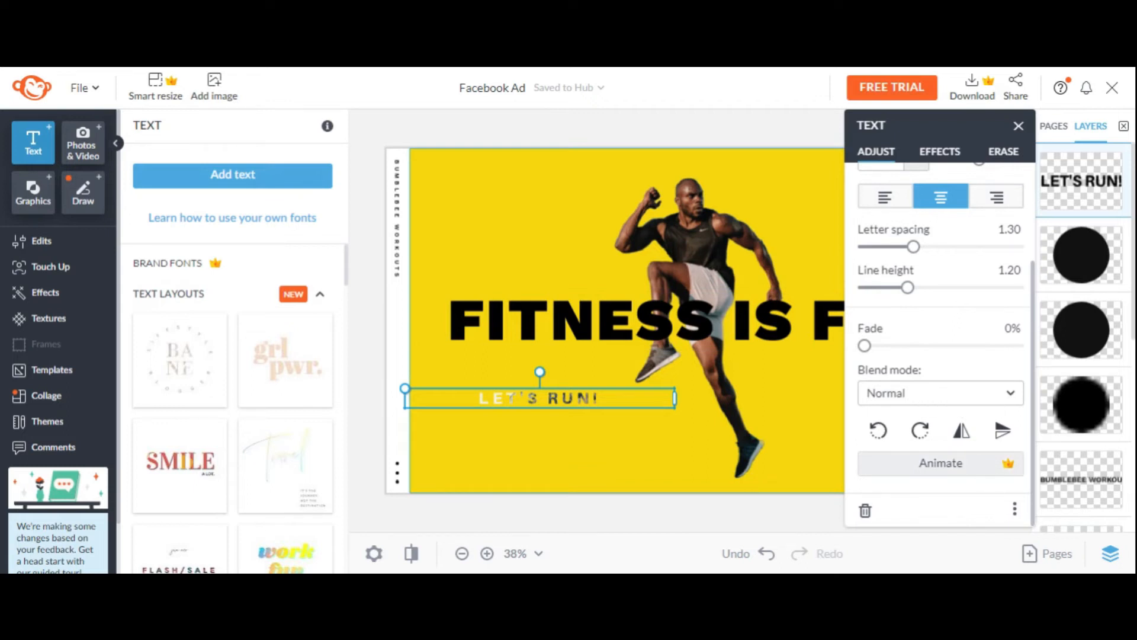
left_click(941, 154)
left_click(868, 182)
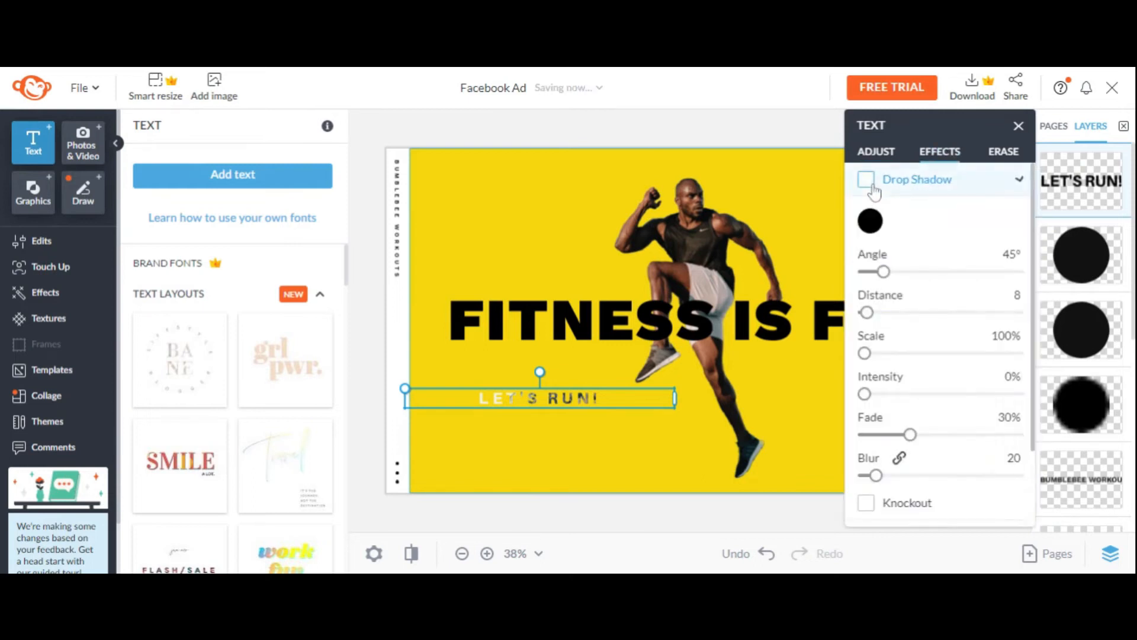
left_click(872, 223)
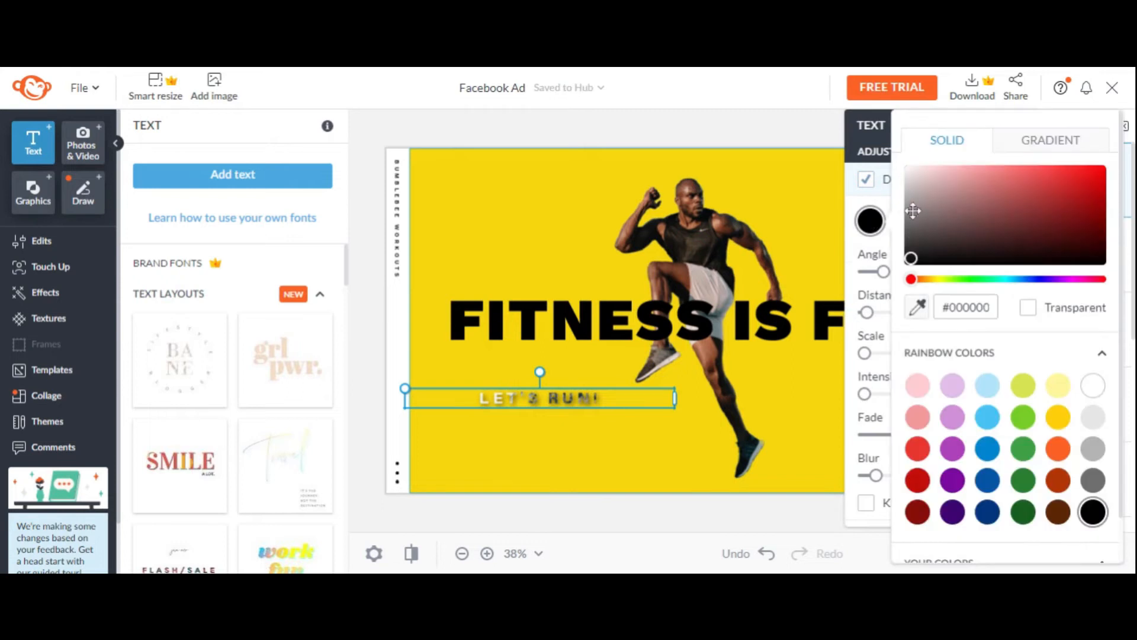
left_click(918, 172)
left_click_drag(917, 175, 960, 218)
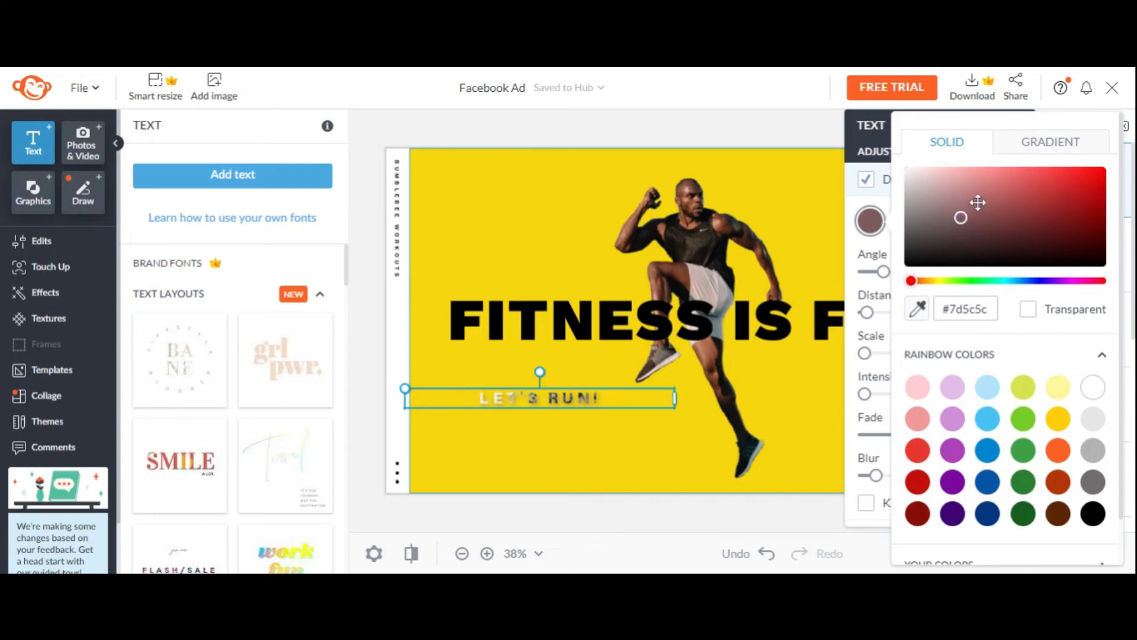
Step: Set the font size of the "LET'S RUN!" text to 100
left_click(883, 189)
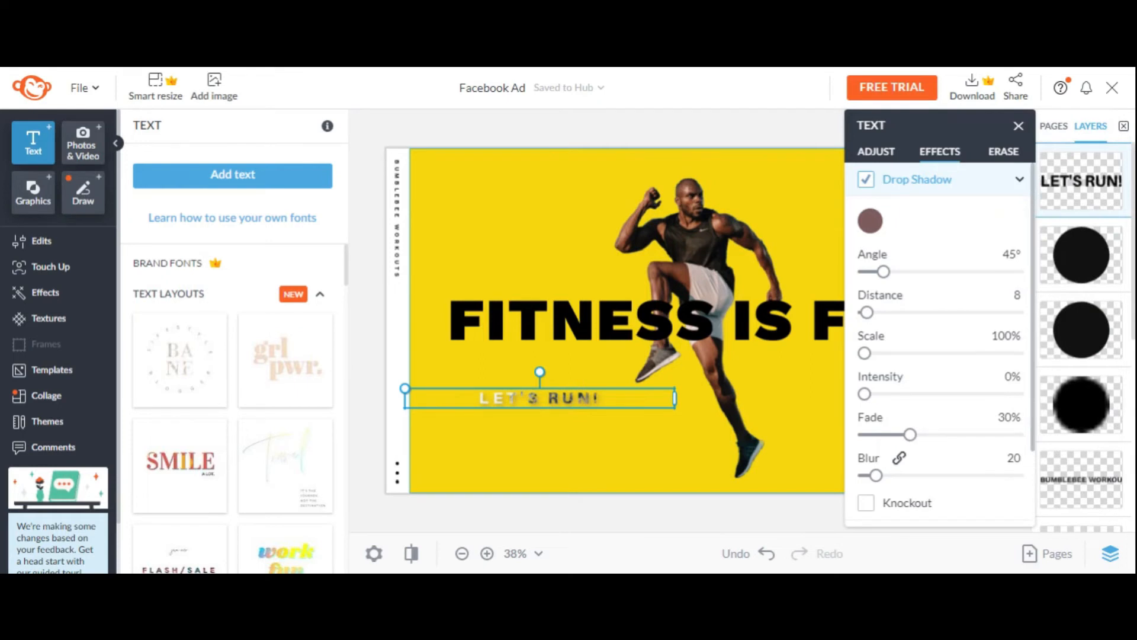
left_click(1003, 153)
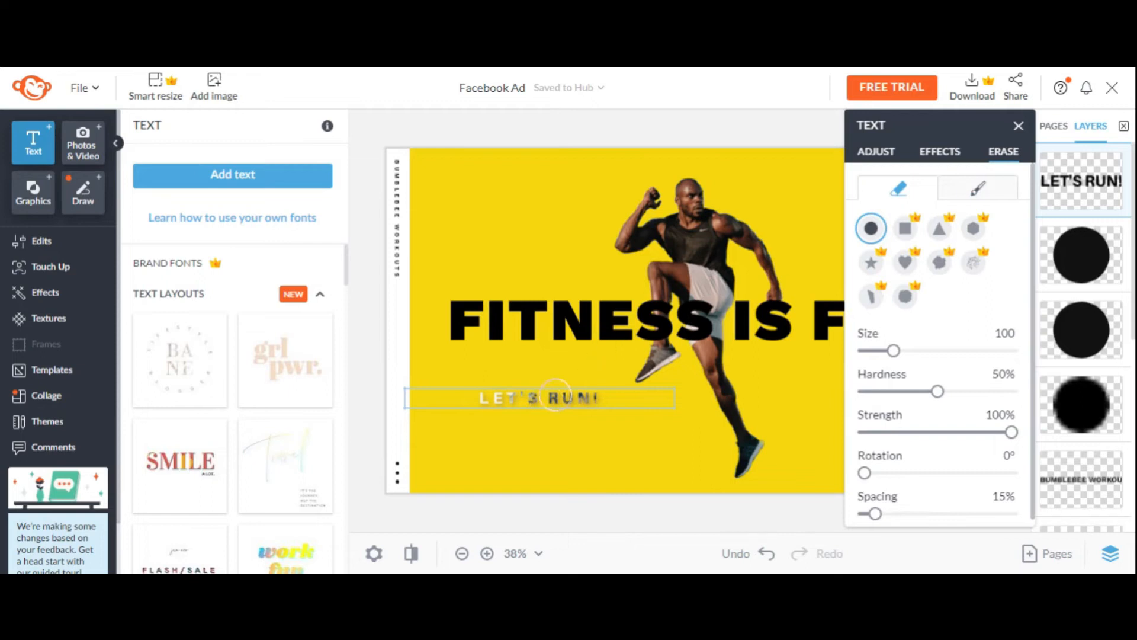
left_click(876, 153)
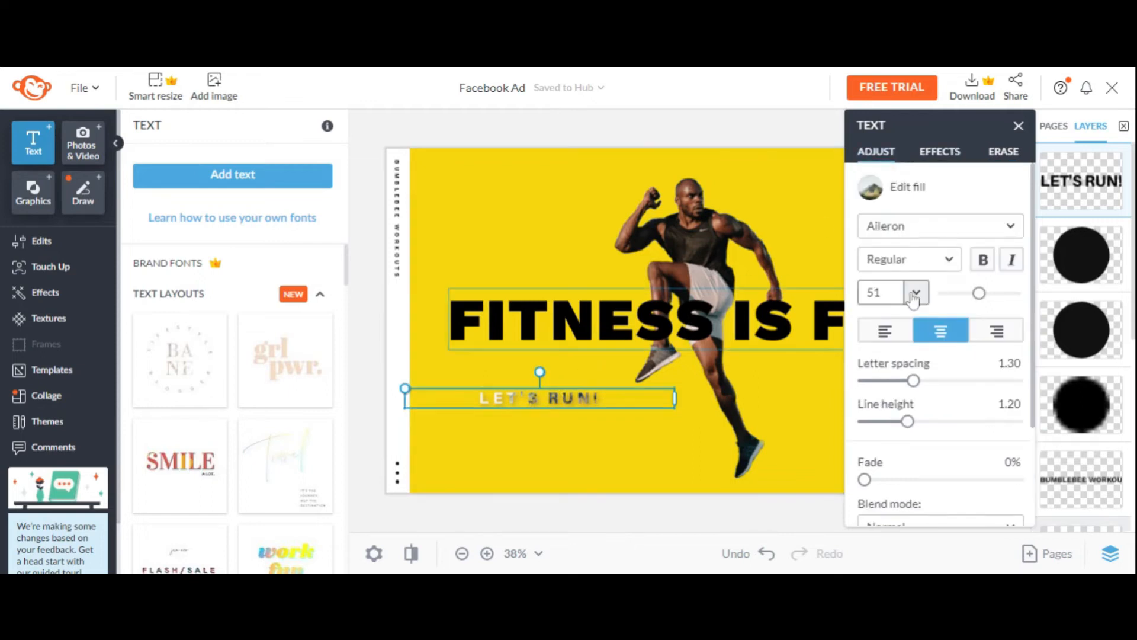
left_click(914, 297)
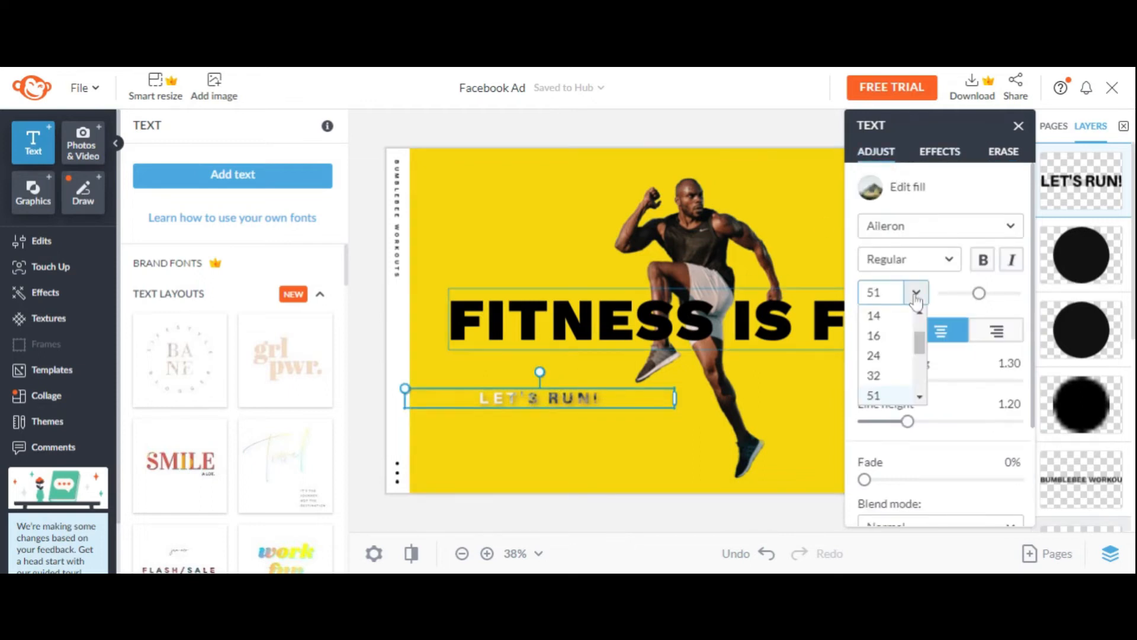
scroll(890, 358, "down", 3)
left_click(889, 356)
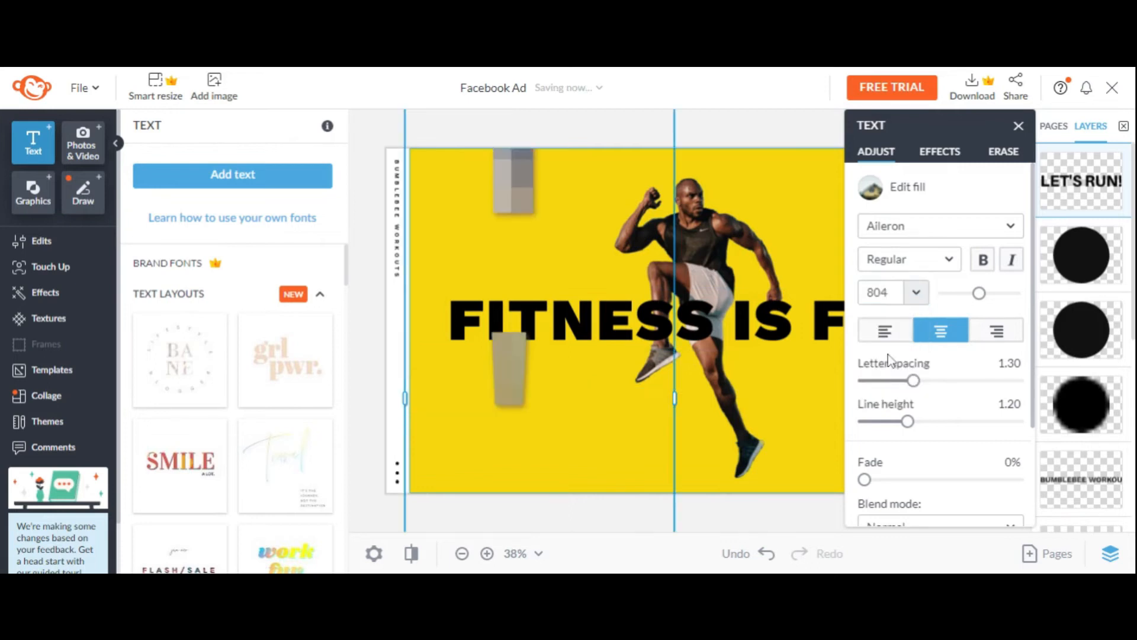
left_click(916, 298)
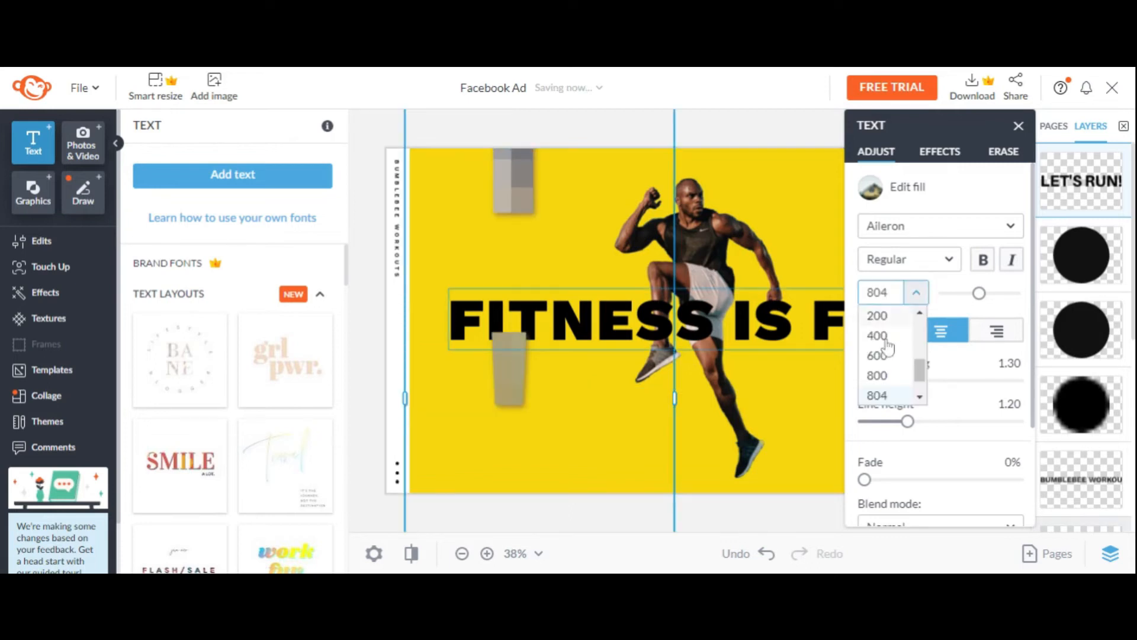
scroll(886, 355, "up", 5)
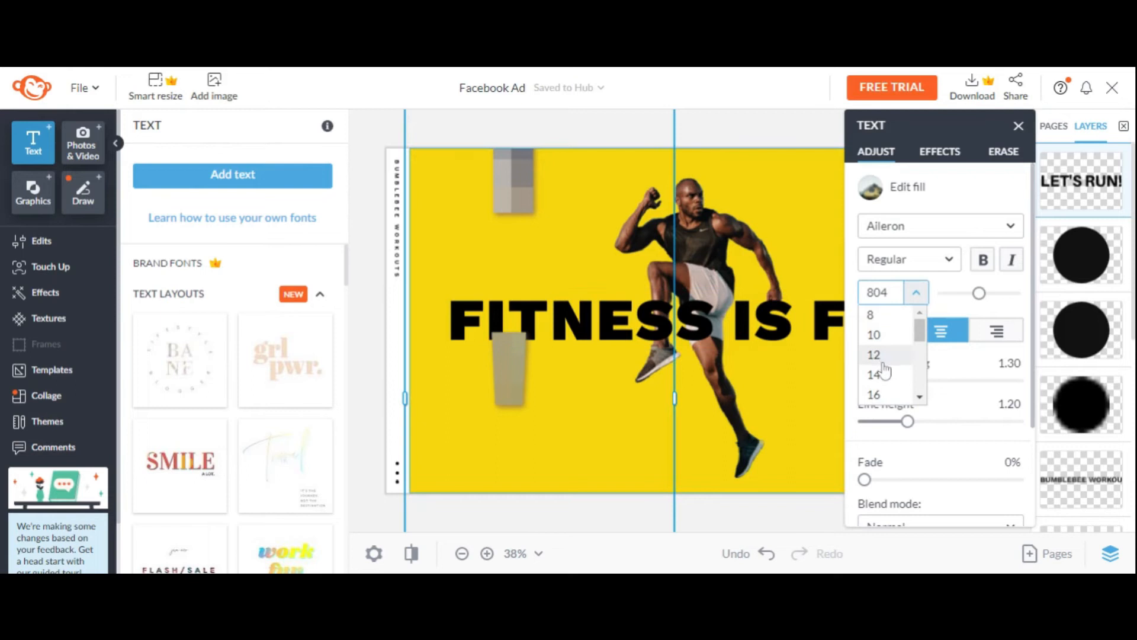
scroll(886, 365, "down", 5)
scroll(889, 330, "up", 3)
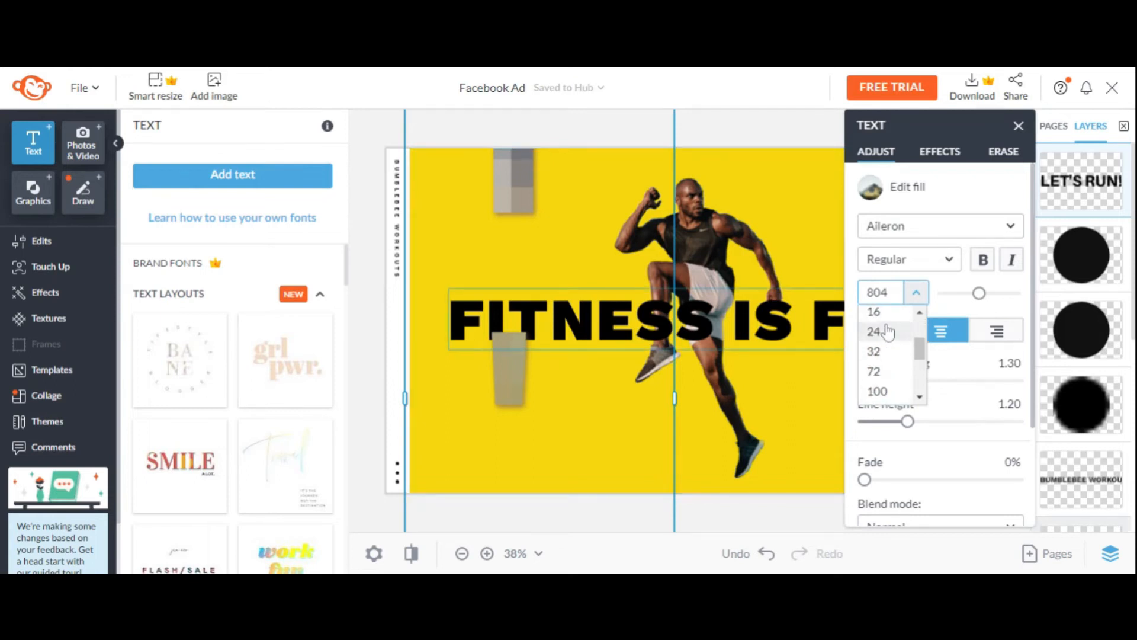
left_click(893, 400)
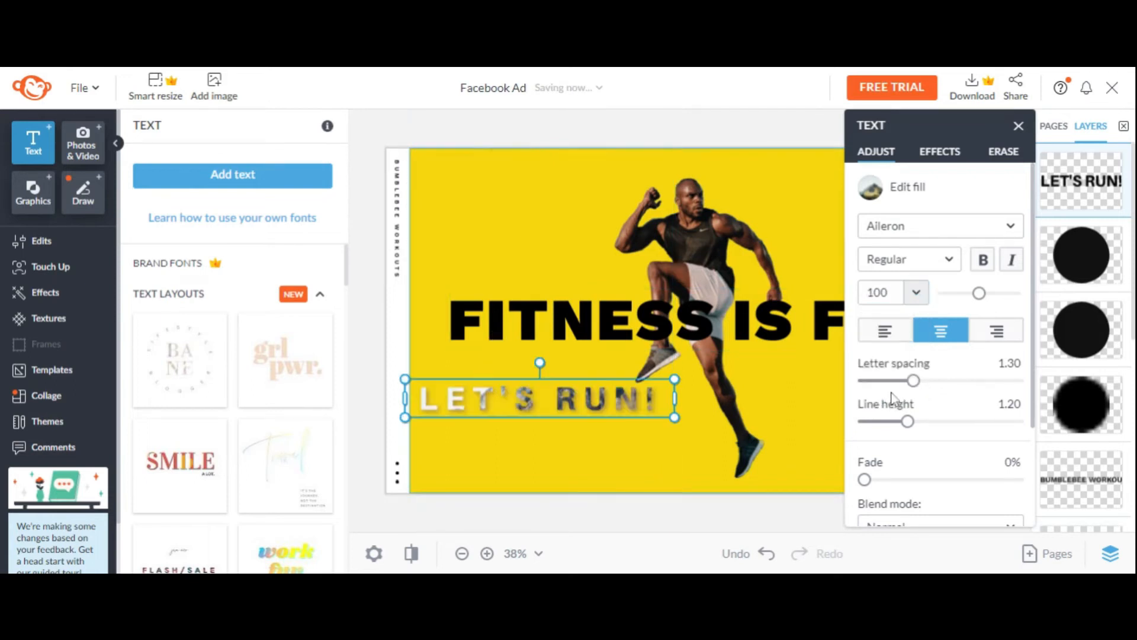
Step: Move the "LET'S RUN!" text so its left edge lines up with the start of the FITNESS IS FUN headline
left_click(559, 459)
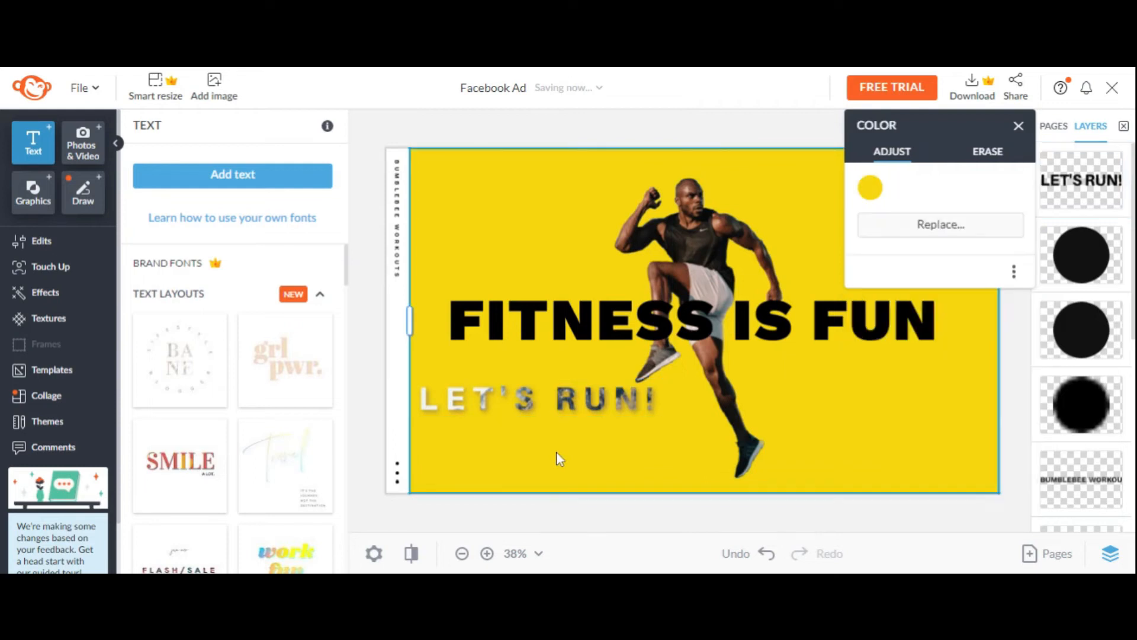
left_click(559, 404)
left_click_drag(596, 399, 625, 404)
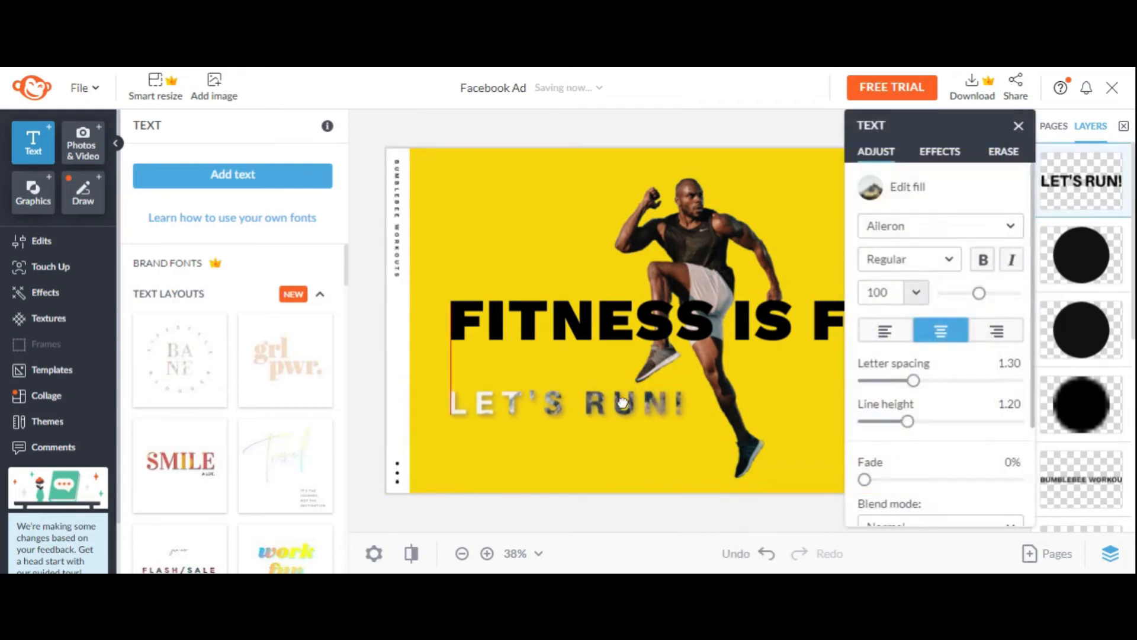
left_click(624, 467)
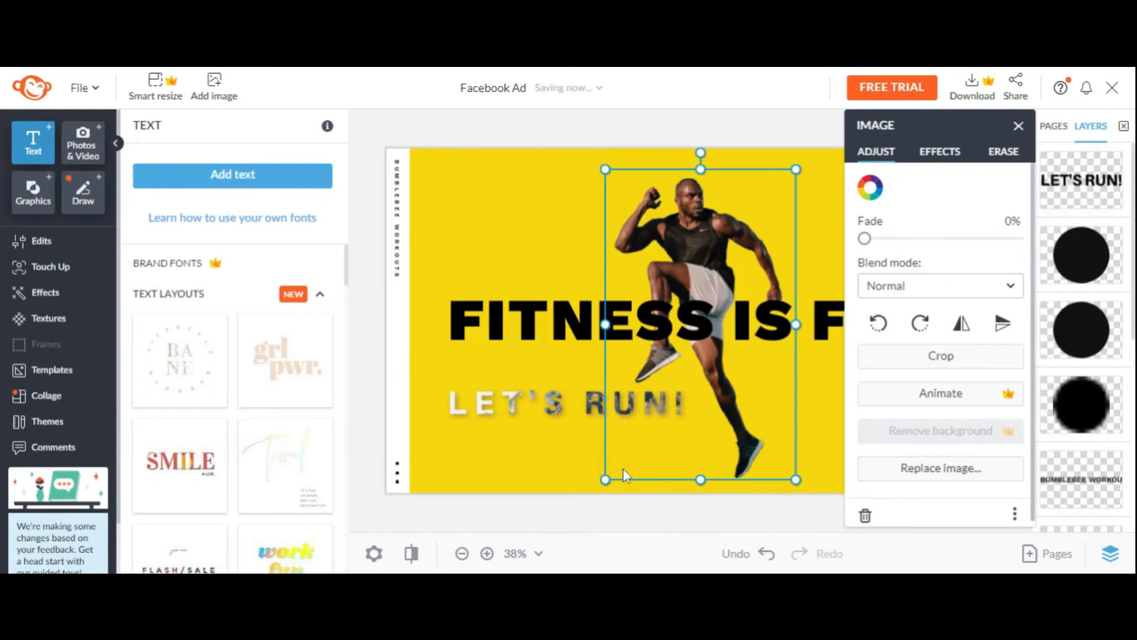
left_click(1018, 126)
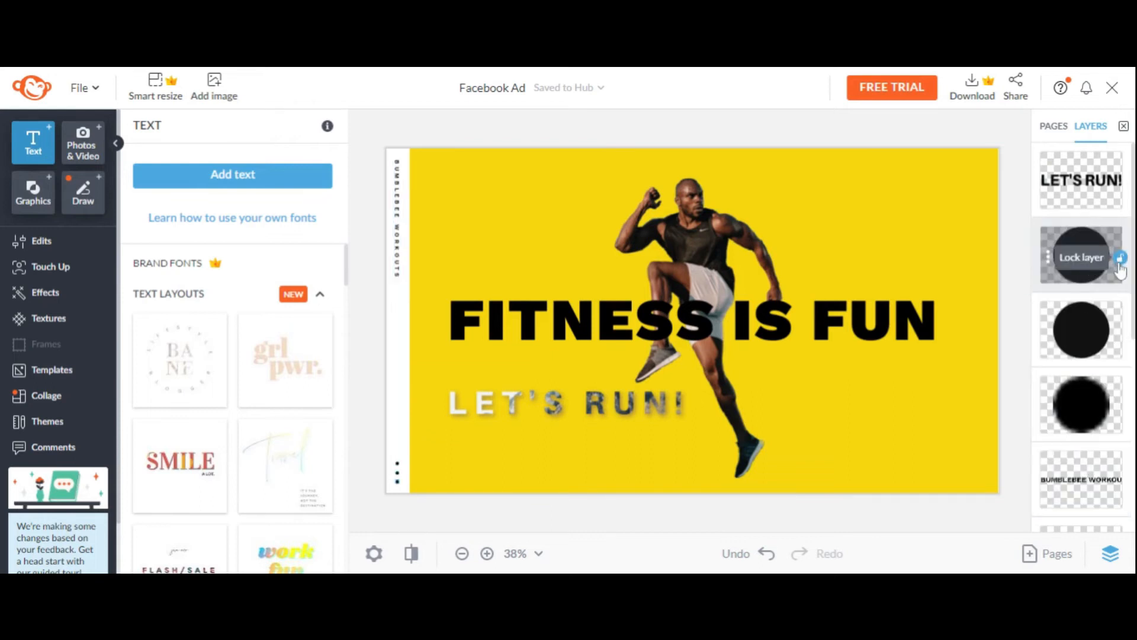
Step: Lock the blurred black circle's layer and move it up one place in the layer stack
left_click(1119, 261)
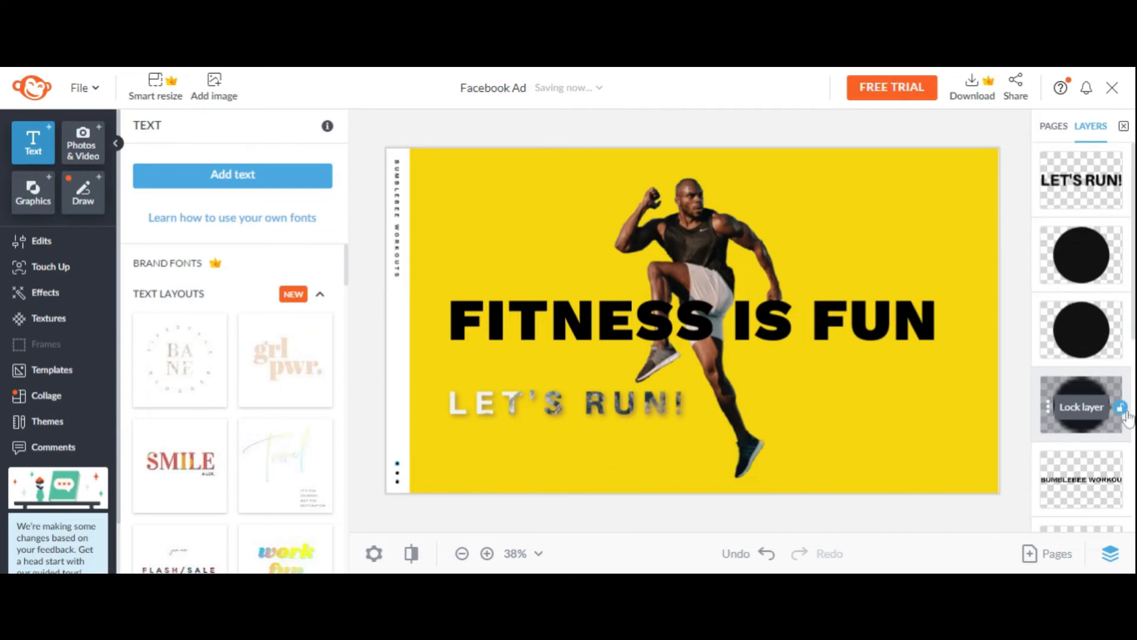
left_click(1124, 412)
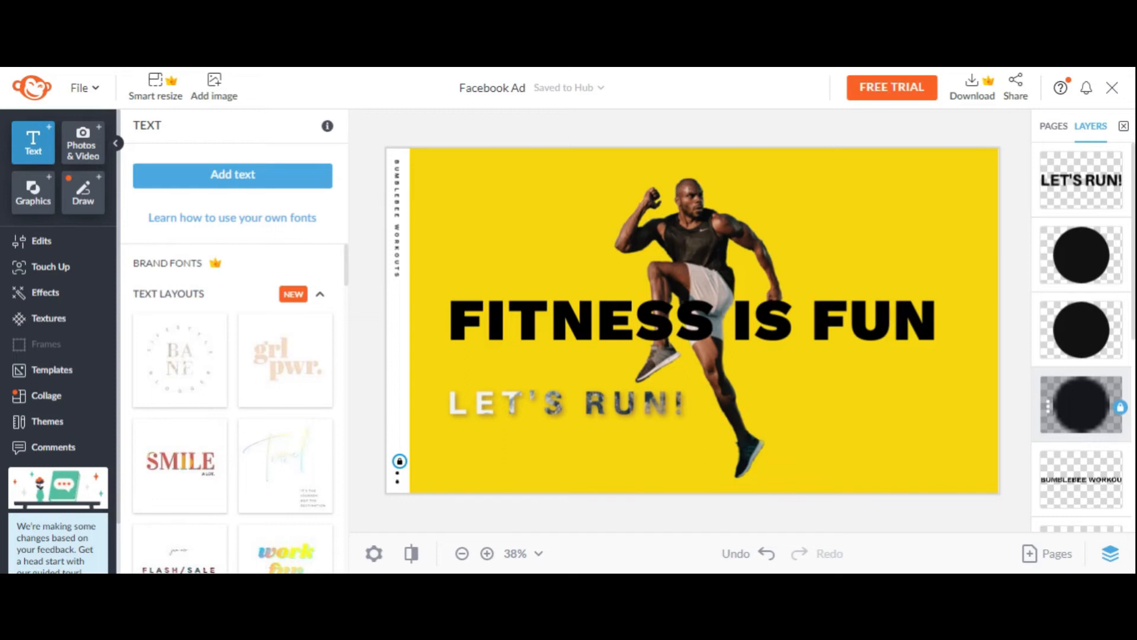
left_click_drag(1085, 406, 1095, 321)
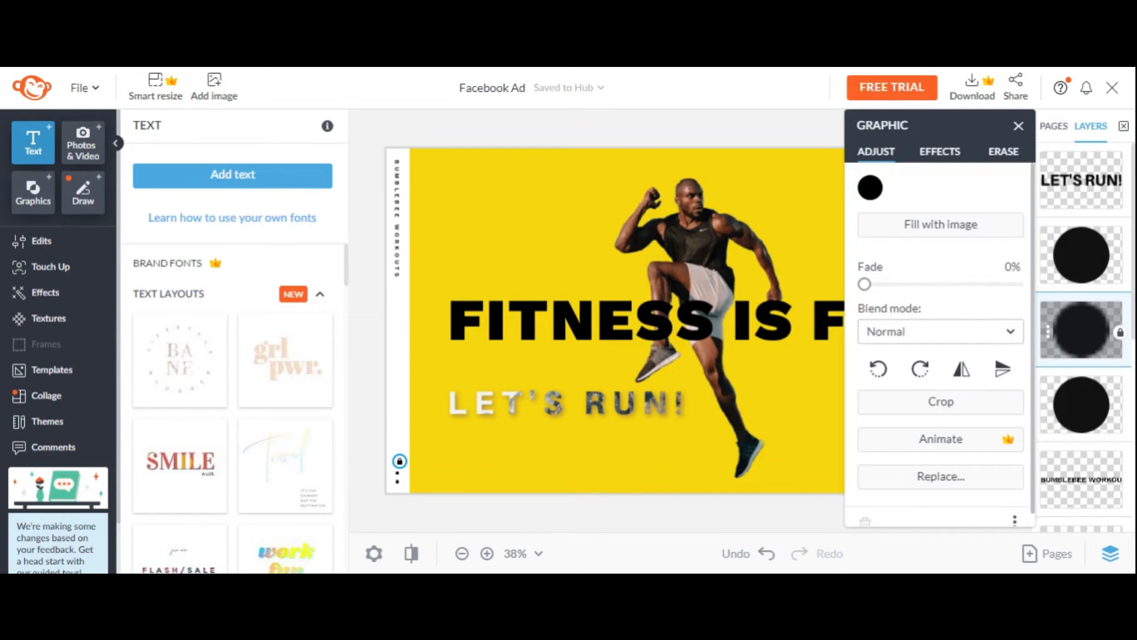
Step: Recolor the large yellow cell behind the runner with the solid color #c4c0a7
scroll(1089, 328, "down", 5)
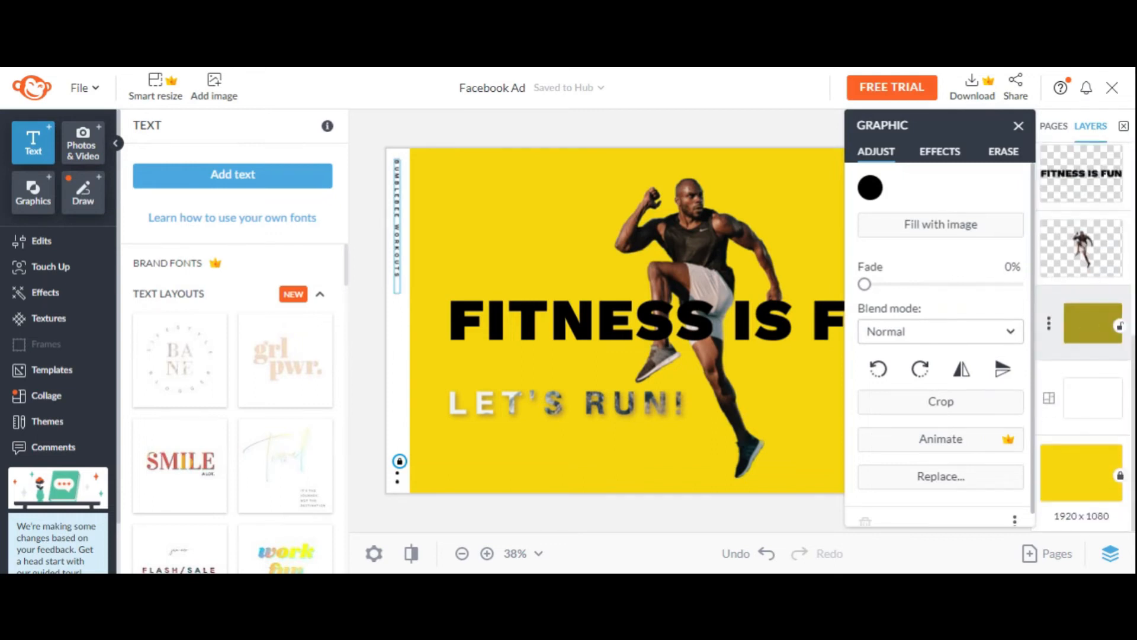
left_click(1084, 472)
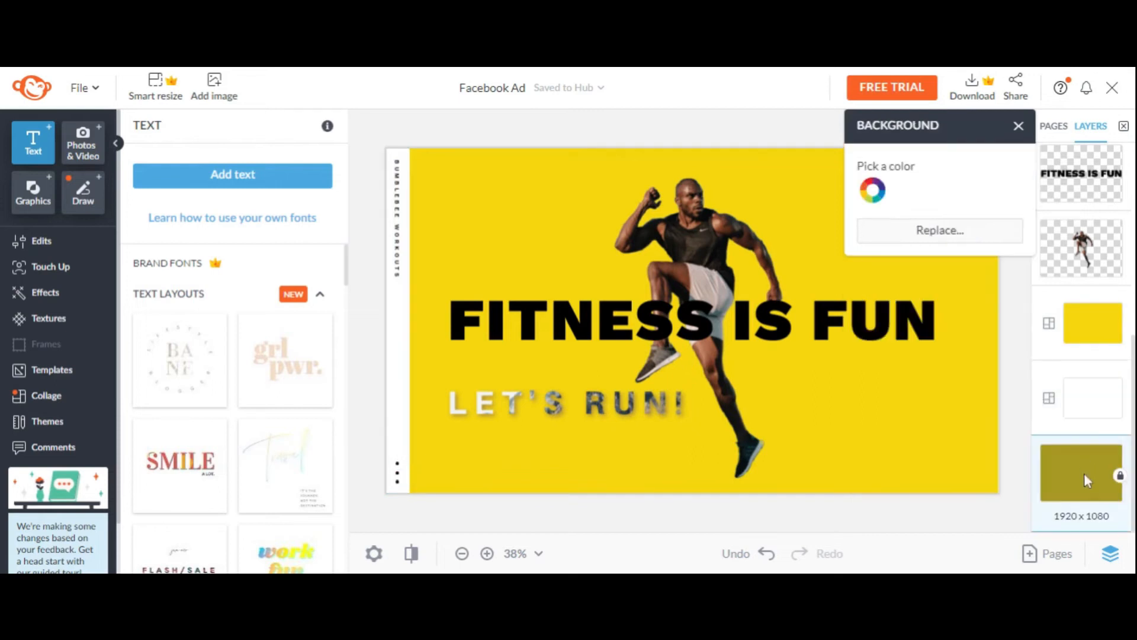
left_click(914, 429)
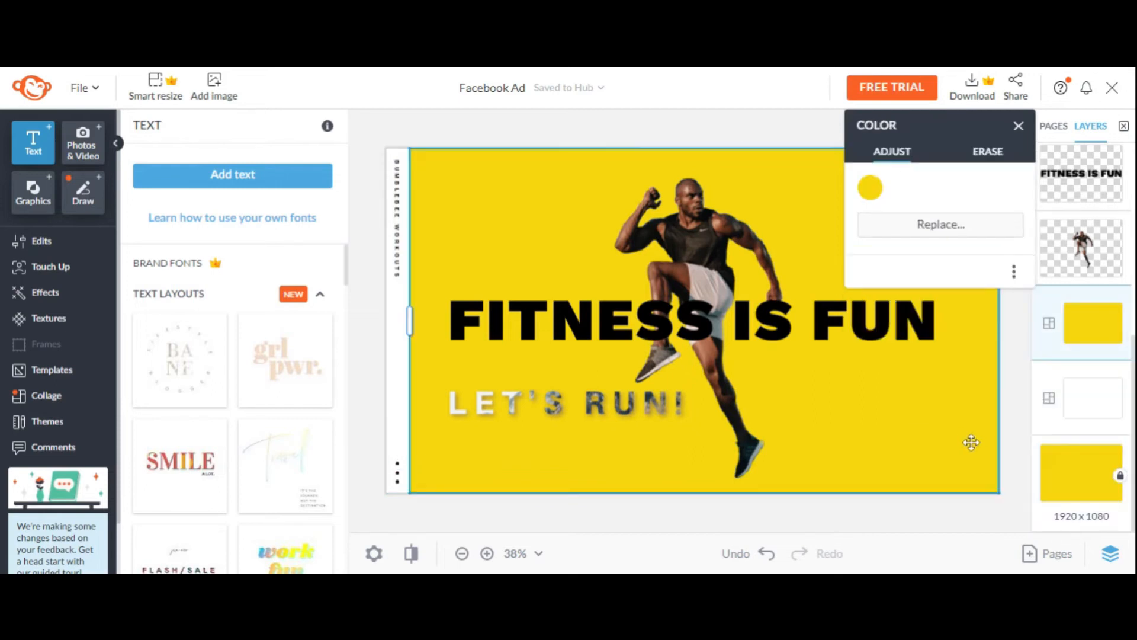
mouse_move(1097, 336)
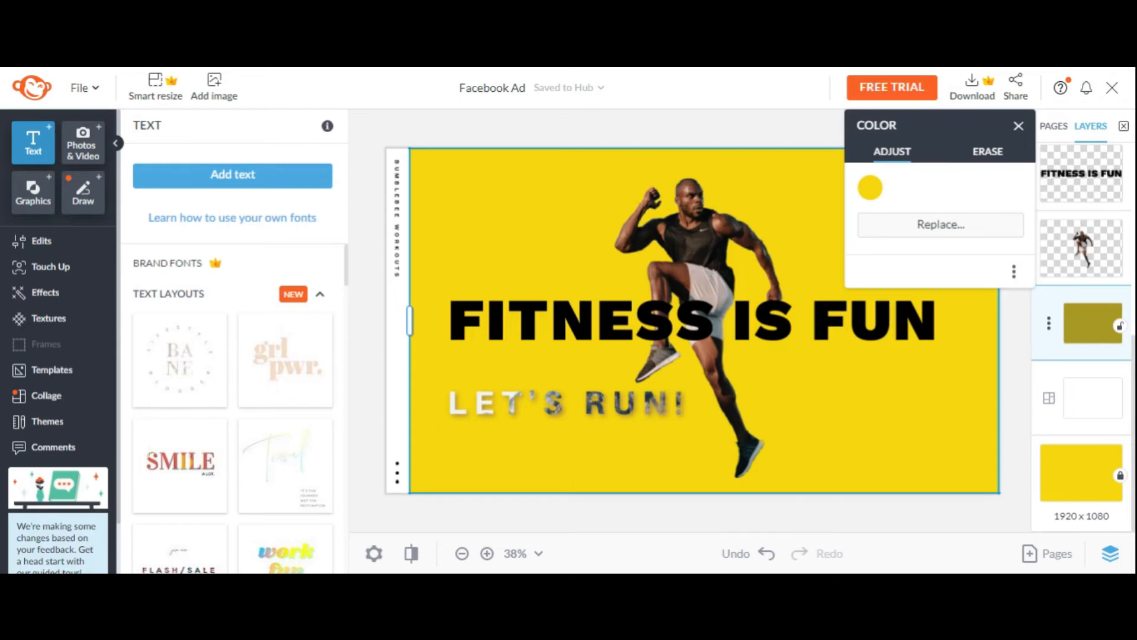
left_click(877, 189)
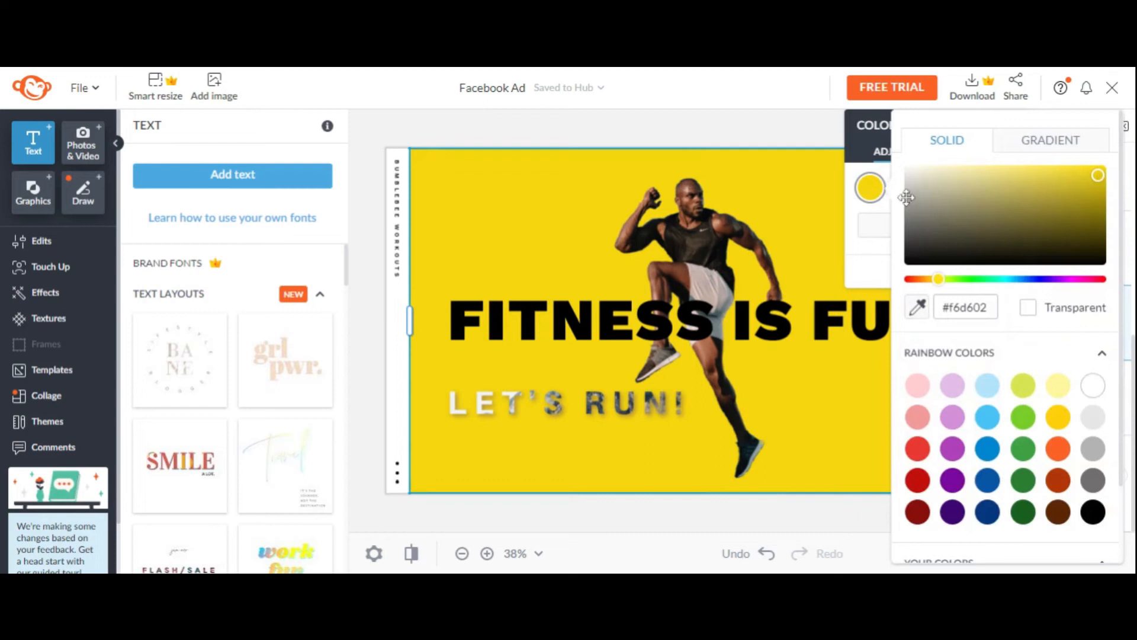
left_click(921, 180)
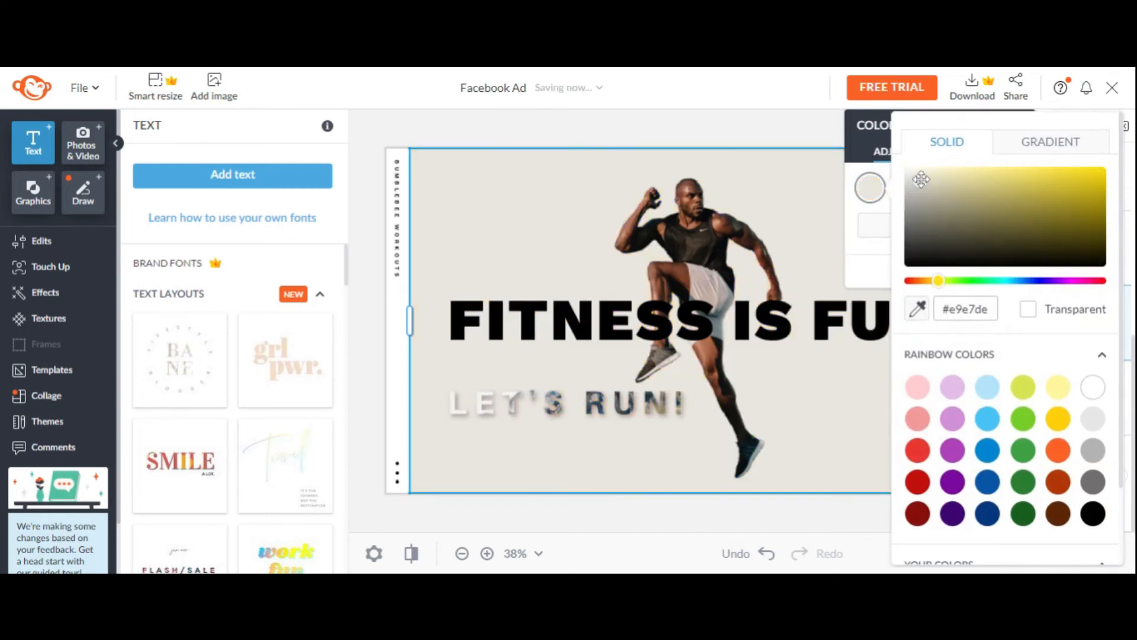
left_click_drag(921, 179, 940, 194)
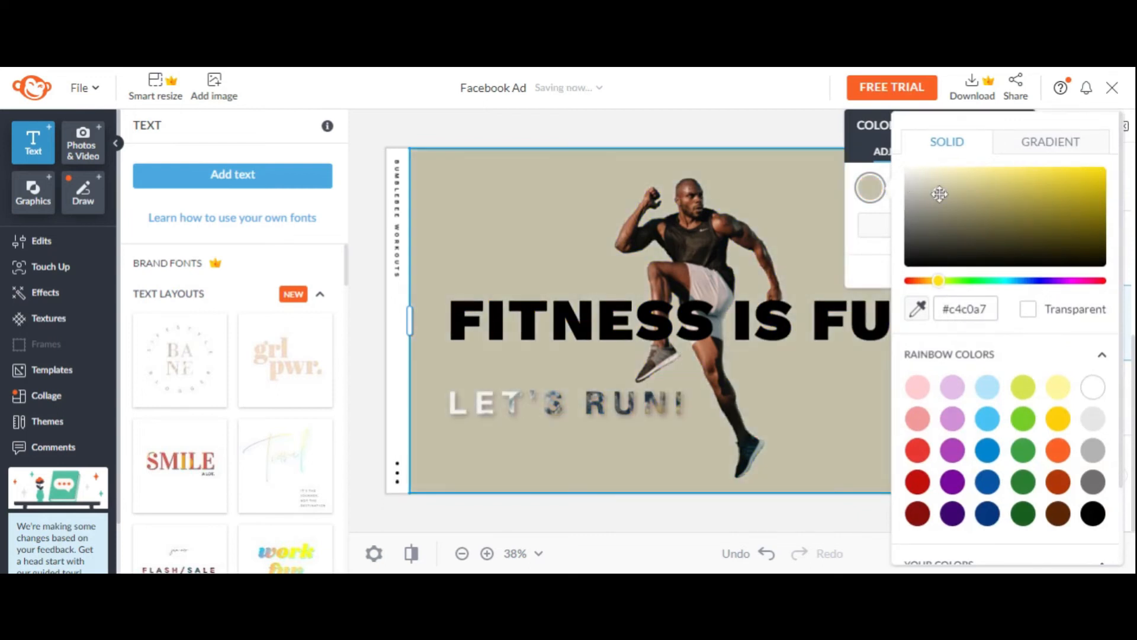
left_click(883, 188)
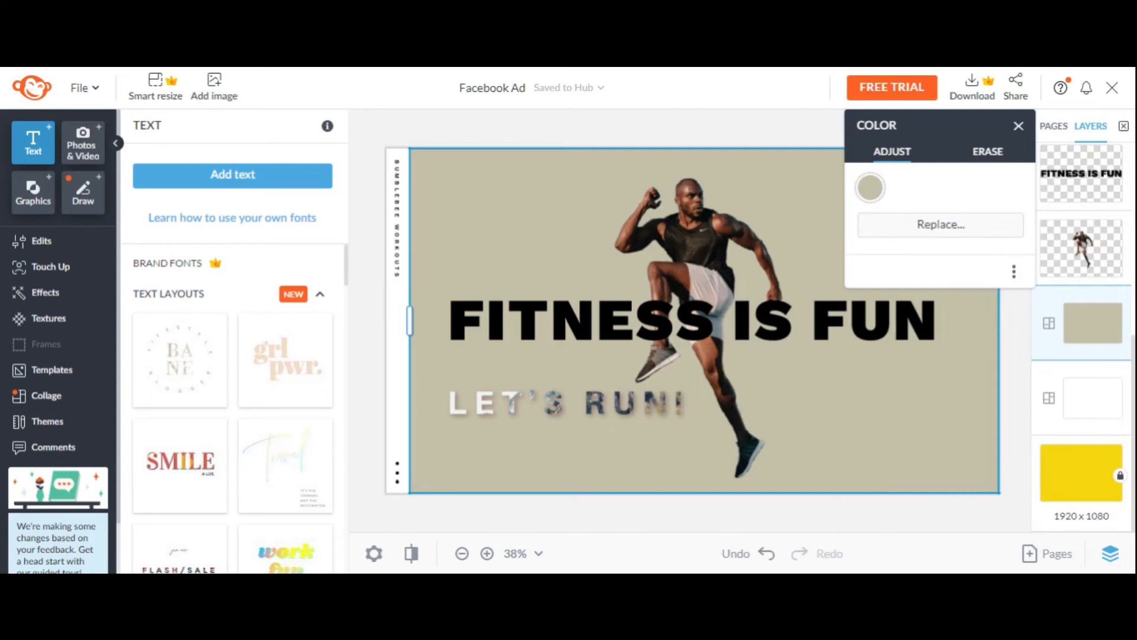
Step: Turn the fill of the cell behind the runner into a gradient with #496e44 as its end color
left_click(870, 188)
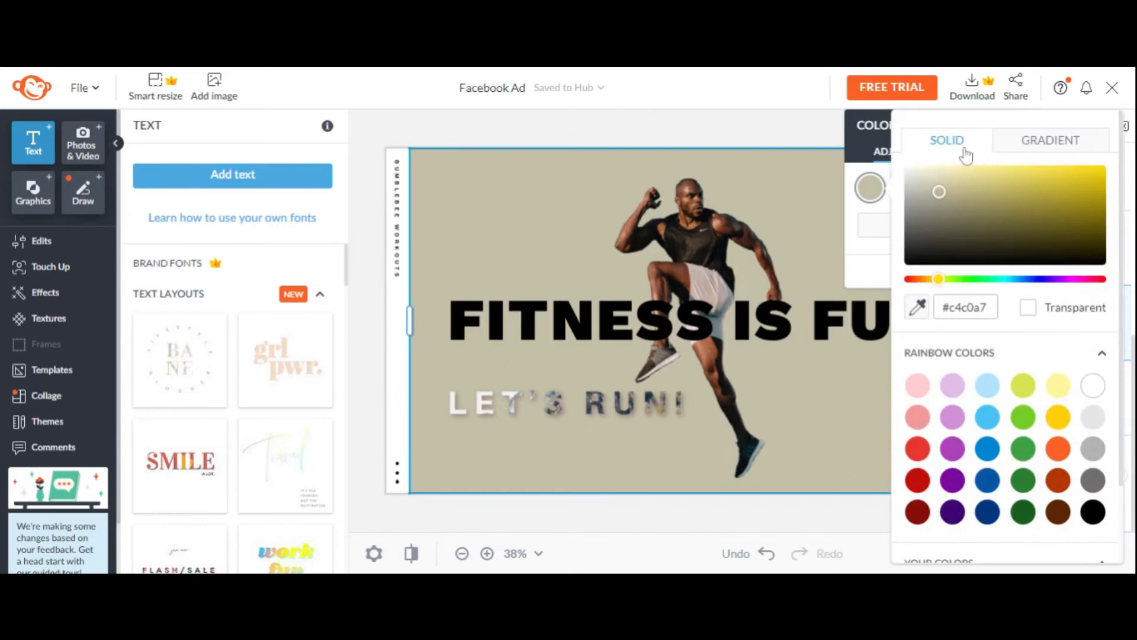
left_click(1020, 151)
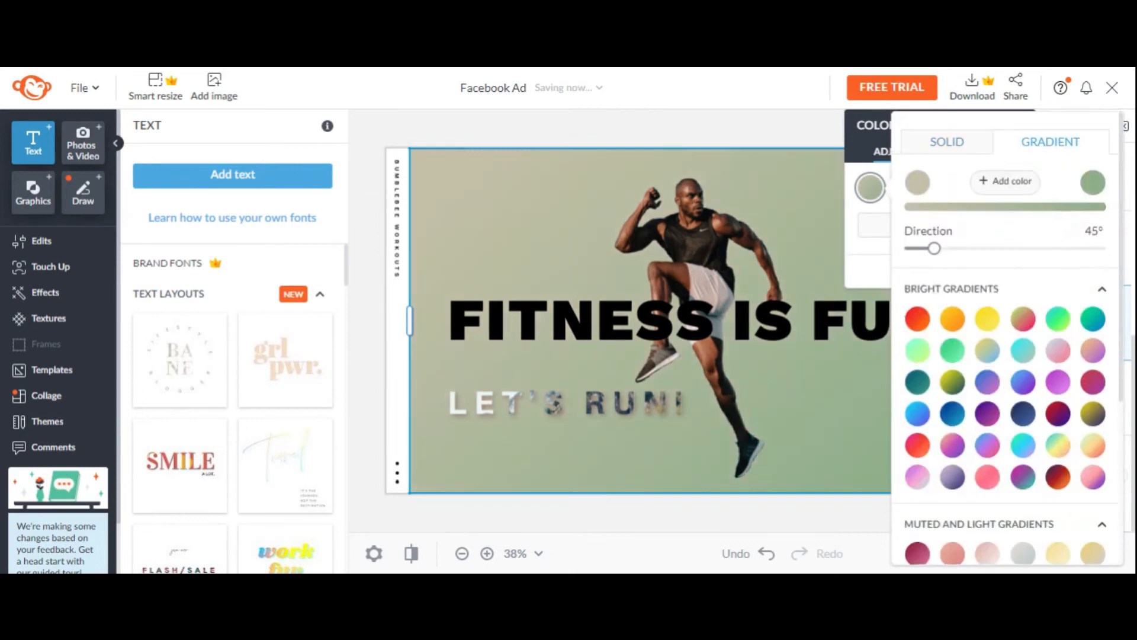
left_click(1098, 186)
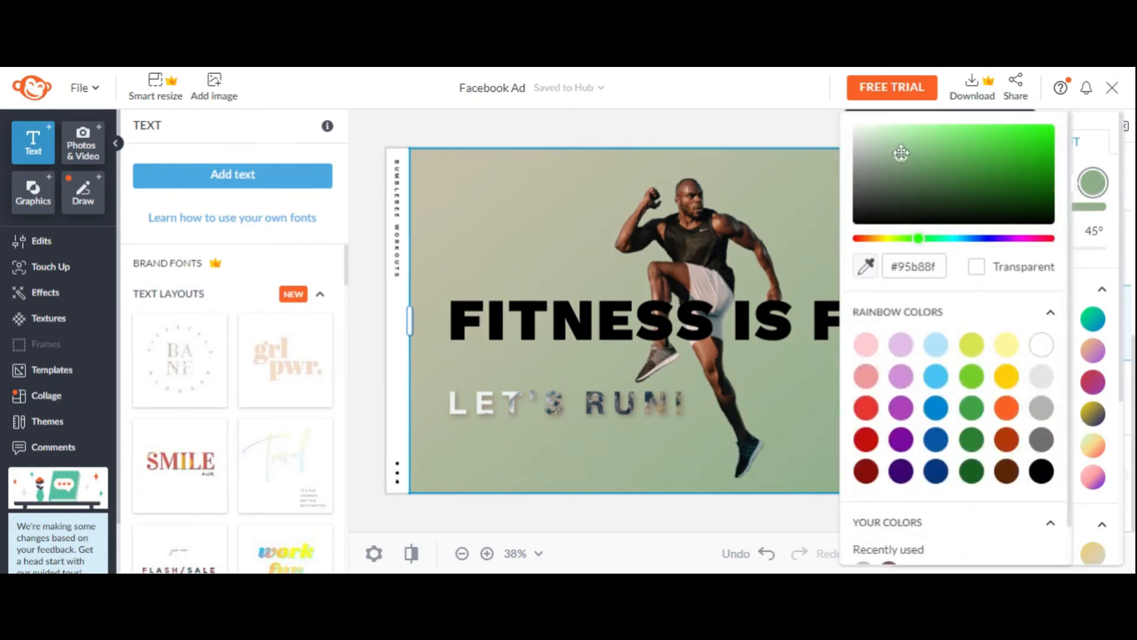
left_click_drag(901, 153, 933, 179)
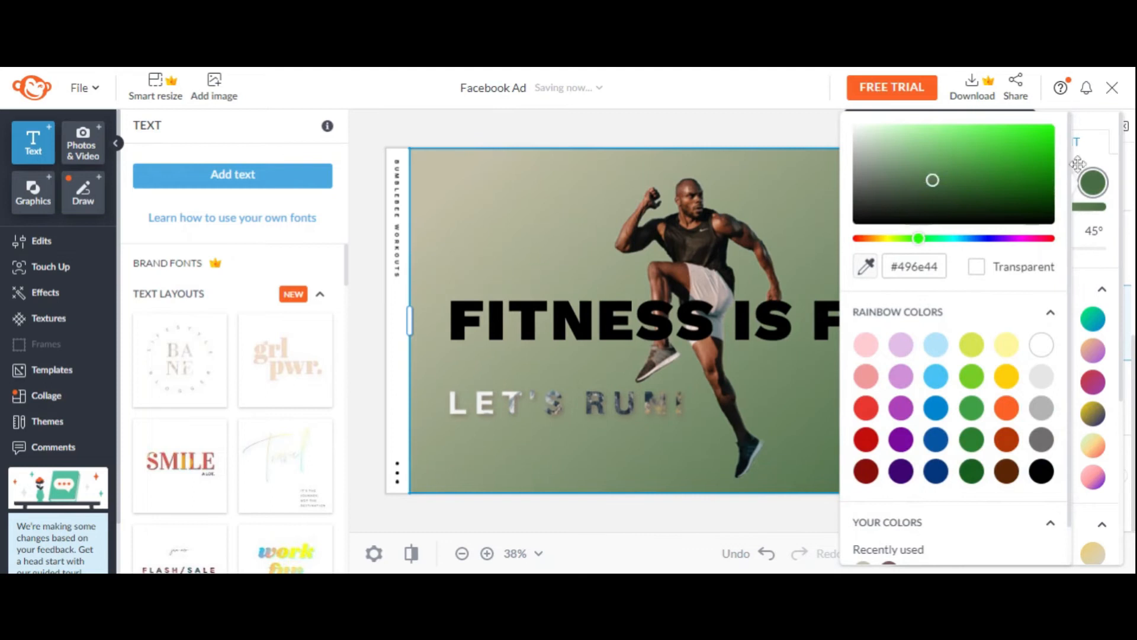
left_click(1093, 183)
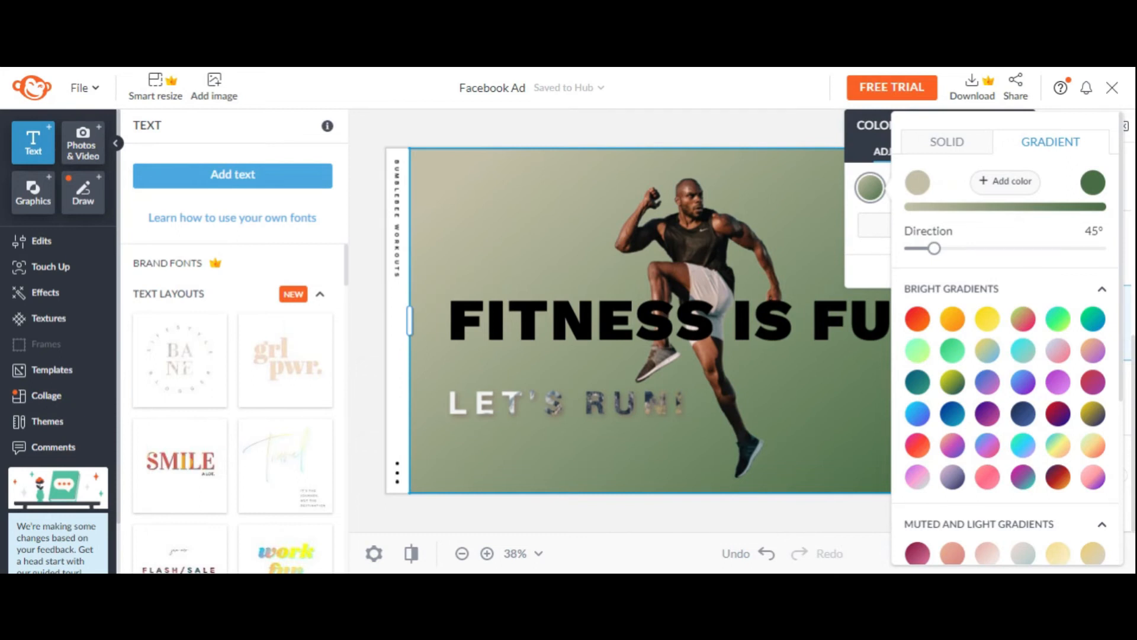
left_click(878, 195)
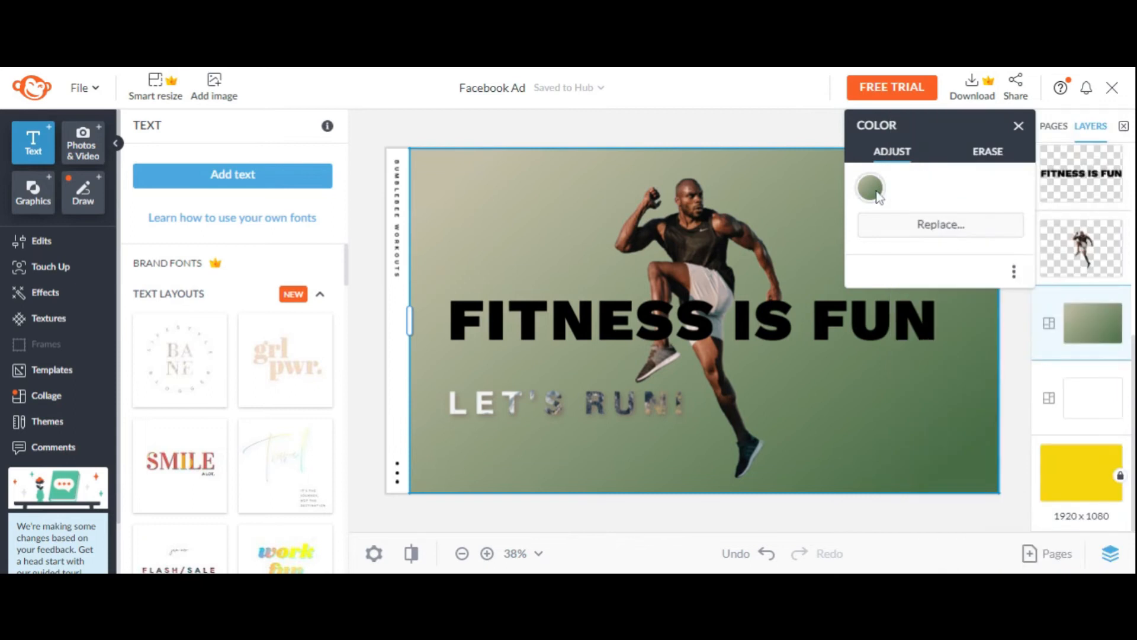
left_click(1018, 127)
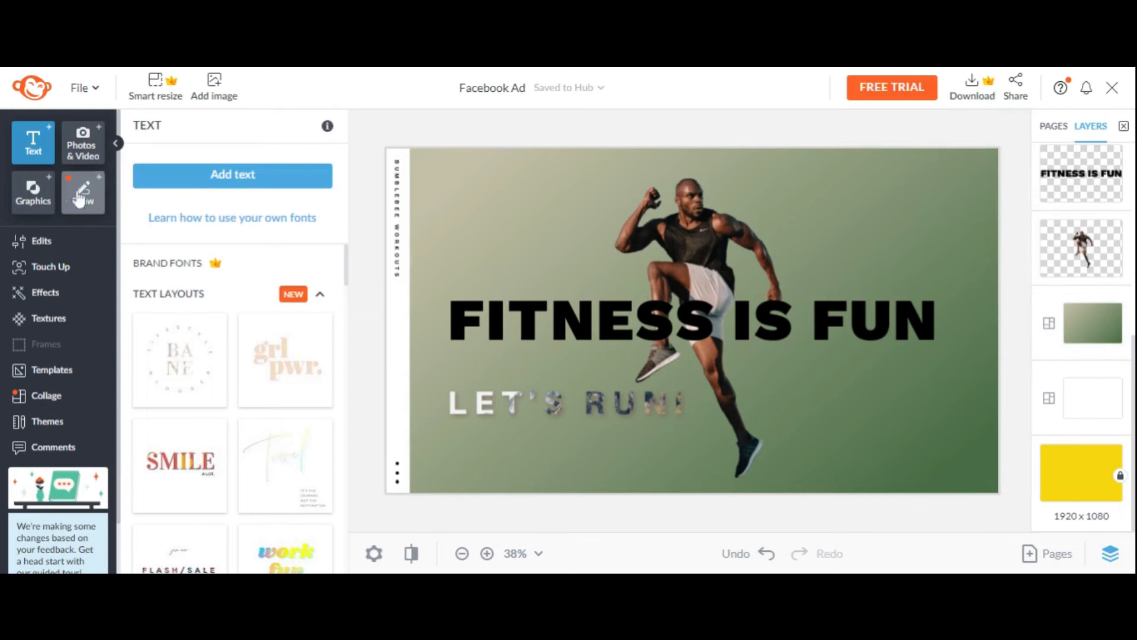
Step: Browse the animated shapes in the Animated Graphics category
left_click(36, 205)
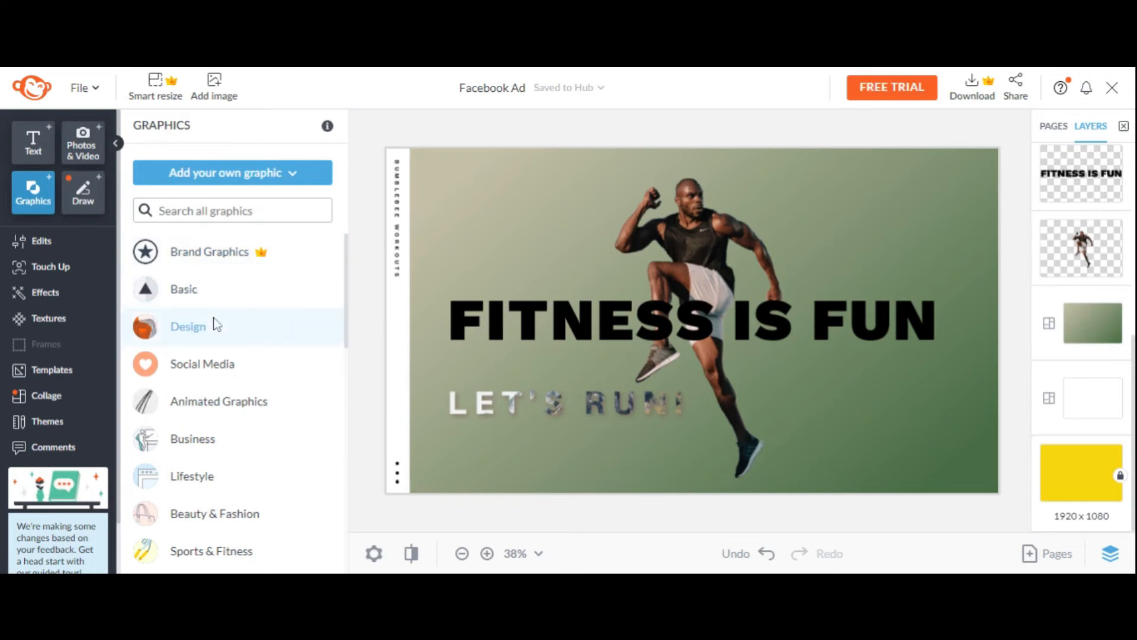
left_click(244, 400)
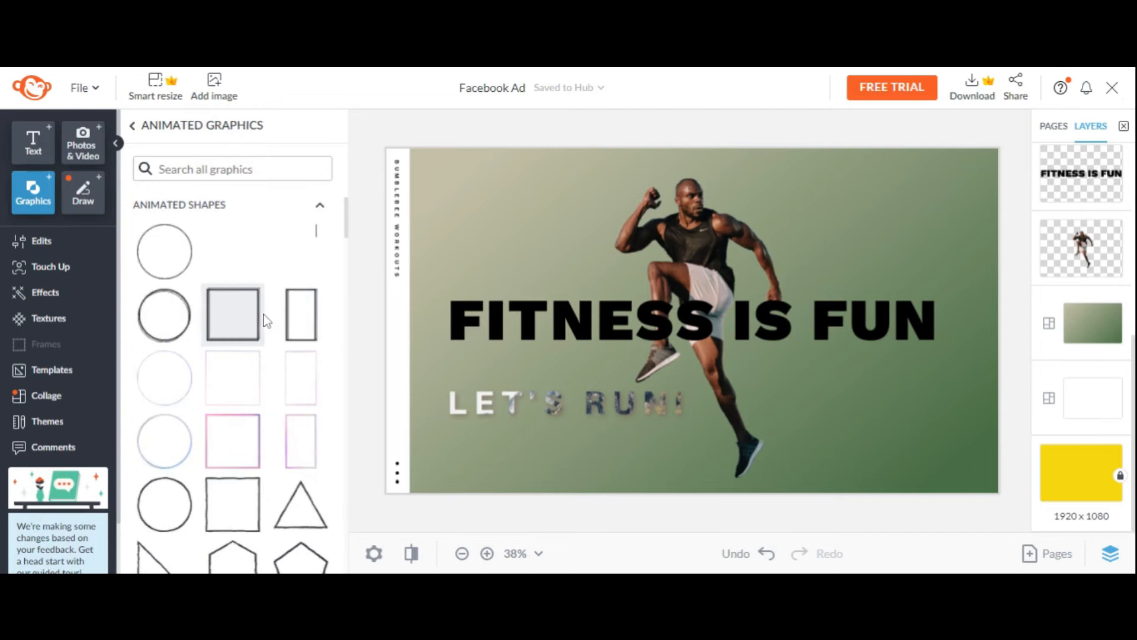
scroll(263, 318, "down", 4)
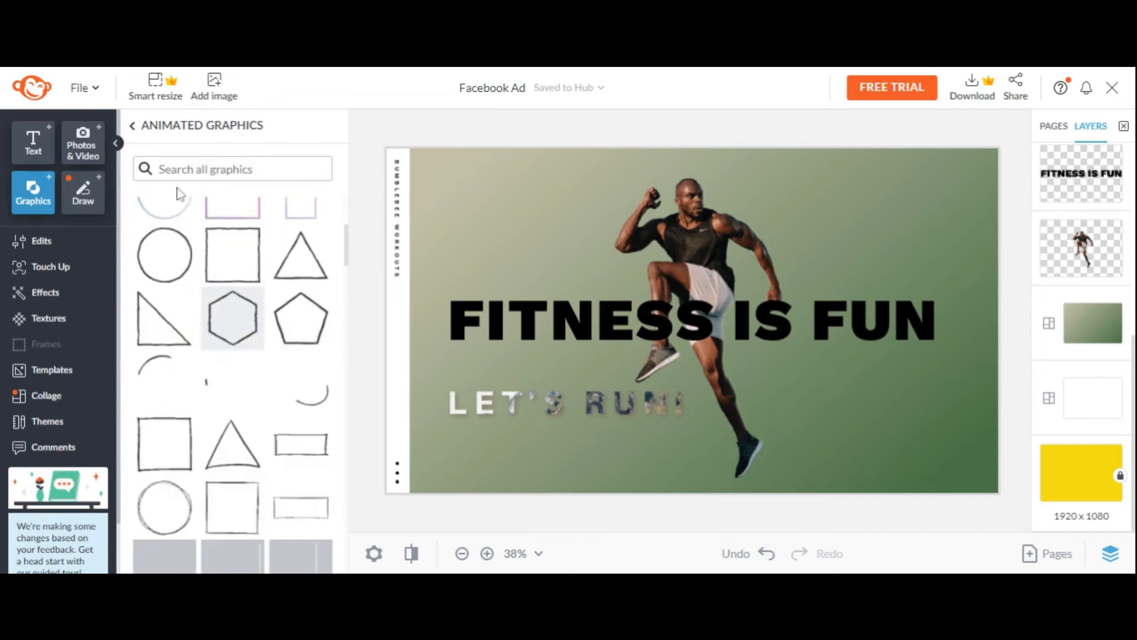
scroll(180, 194, "up", 1)
scroll(136, 134, "up", 3)
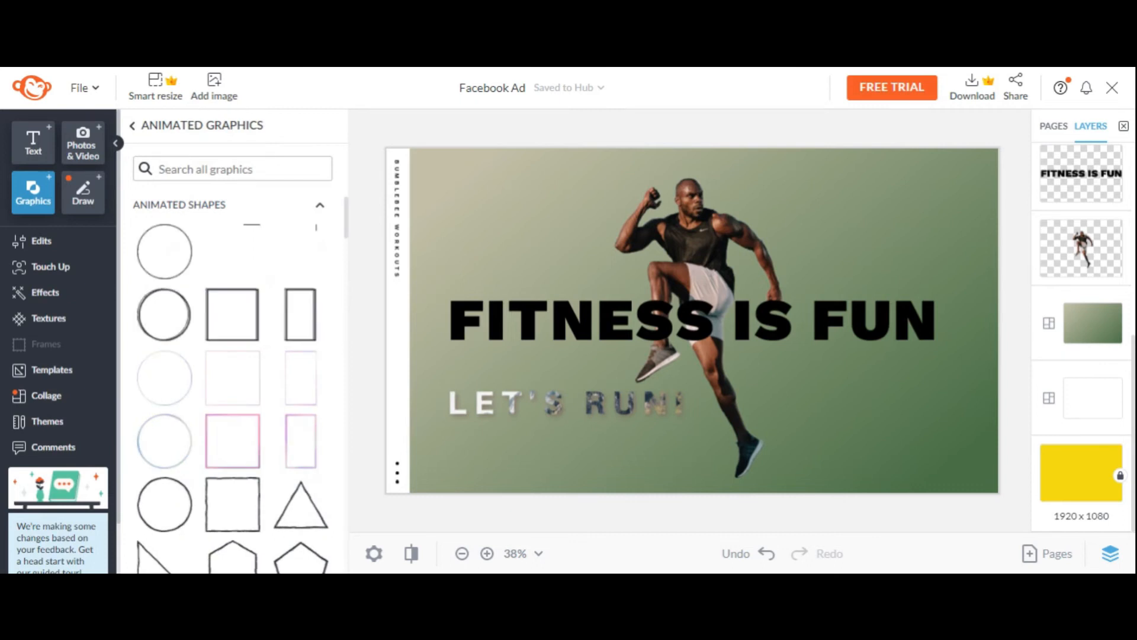
Step: Add the pink dumbbells graphic from the Sports & Fitness category, shrink it to about half size and place it at the design's lower-left edge
left_click(142, 126)
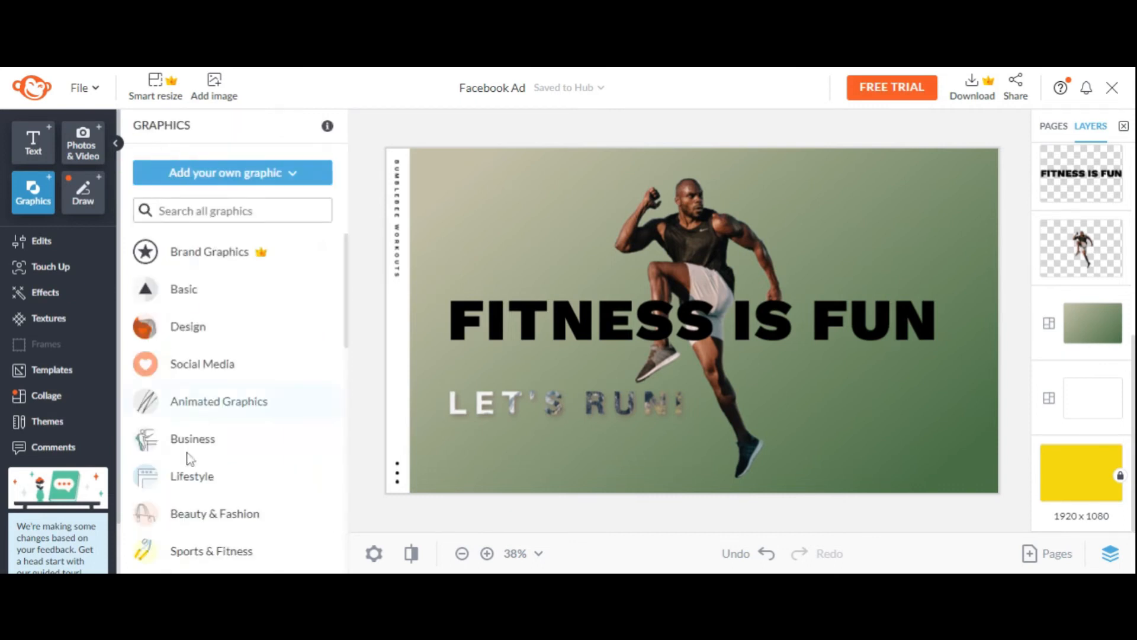
left_click(222, 552)
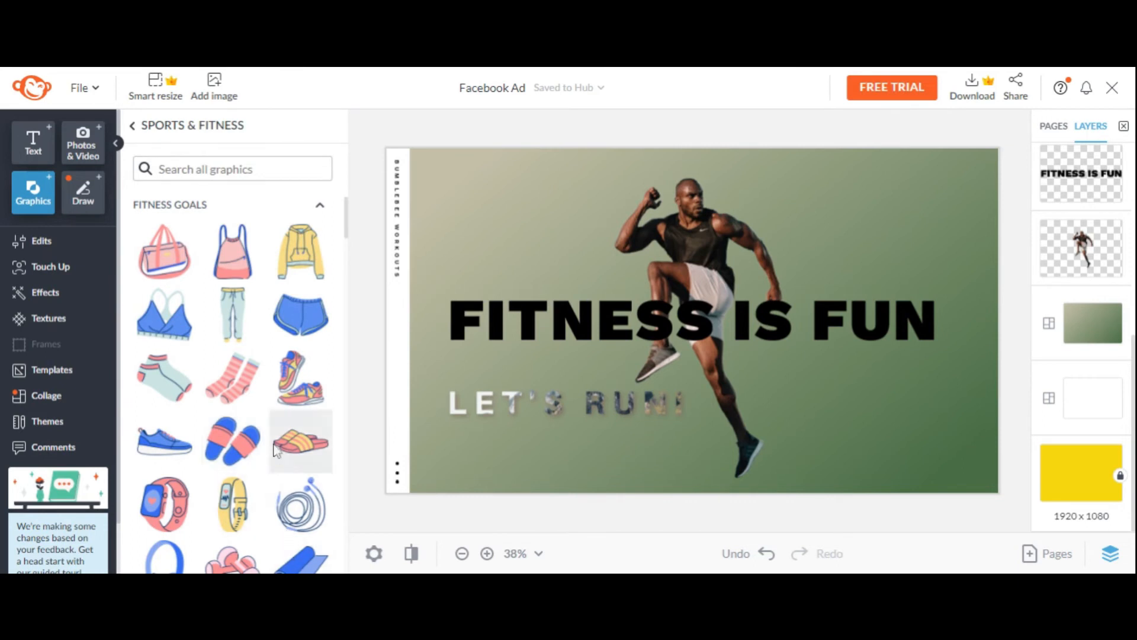
scroll(267, 422, "down", 1)
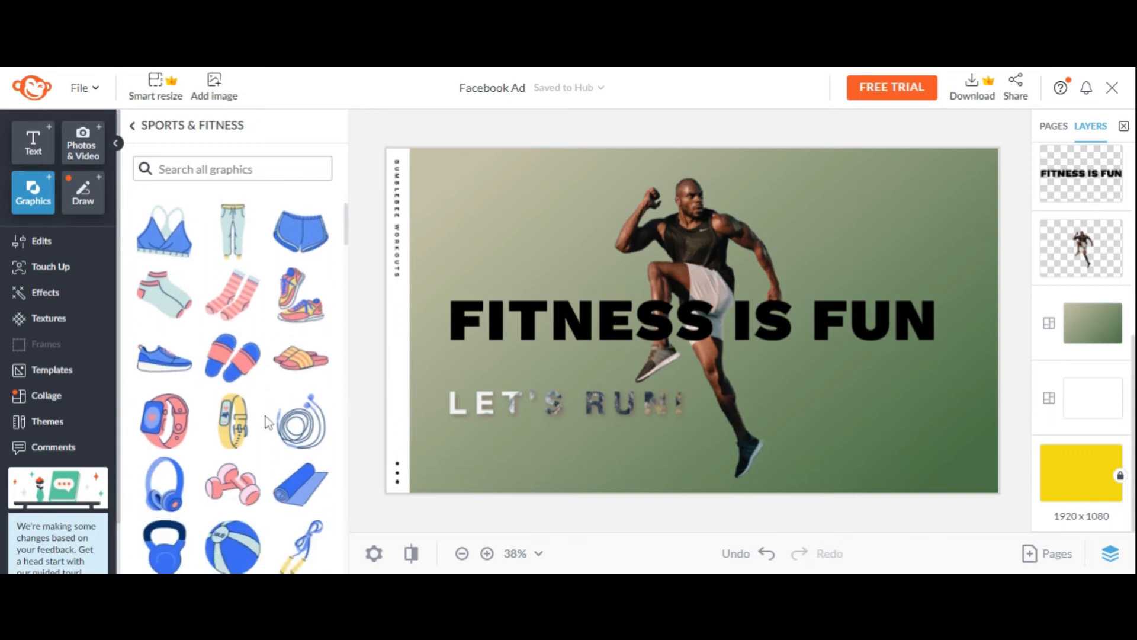
left_click(259, 495)
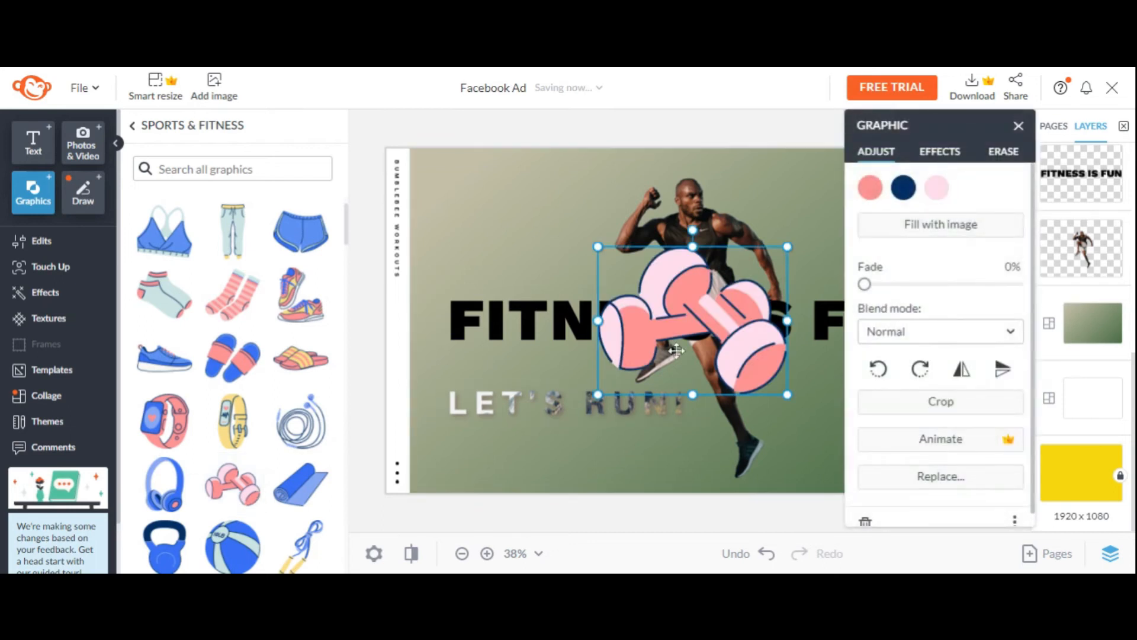
left_click_drag(782, 256, 693, 312)
left_click_drag(642, 354, 474, 469)
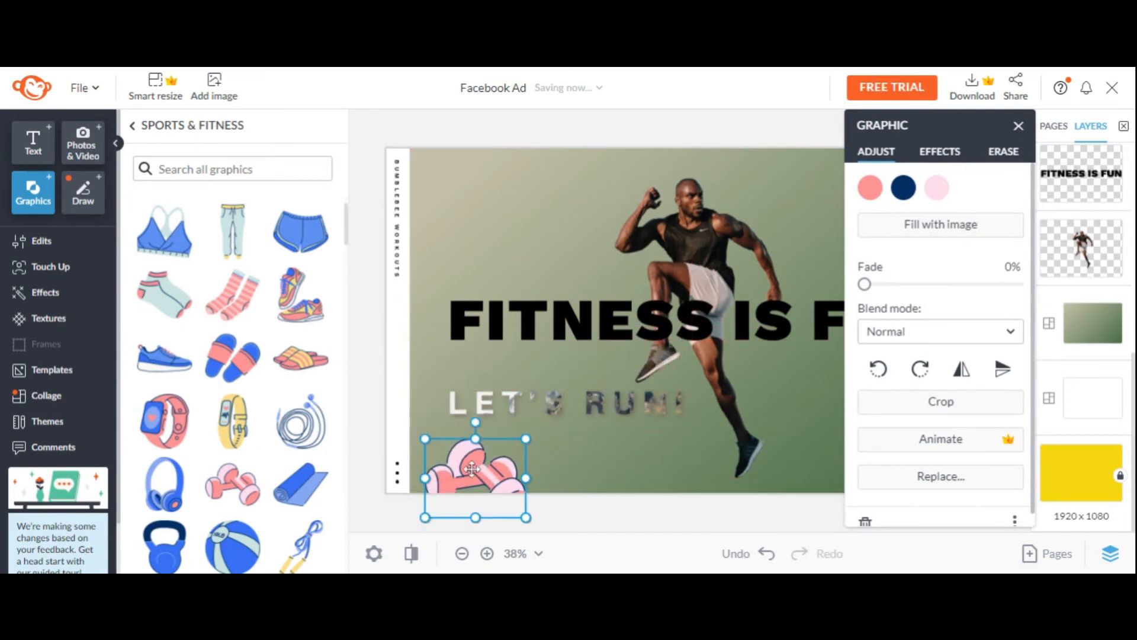
Step: Add the blue kettlebell graphic, shrink it to about half size and place it just right of the dumbbells on the design's lower edge
scroll(303, 490, "down", 2)
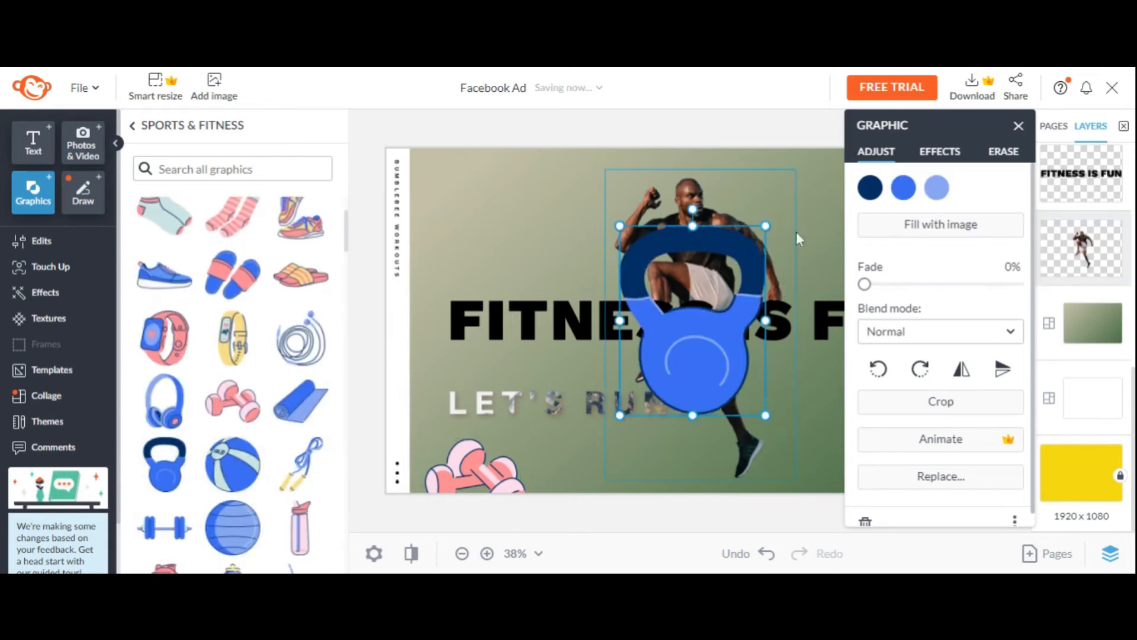
left_click_drag(768, 227, 695, 315)
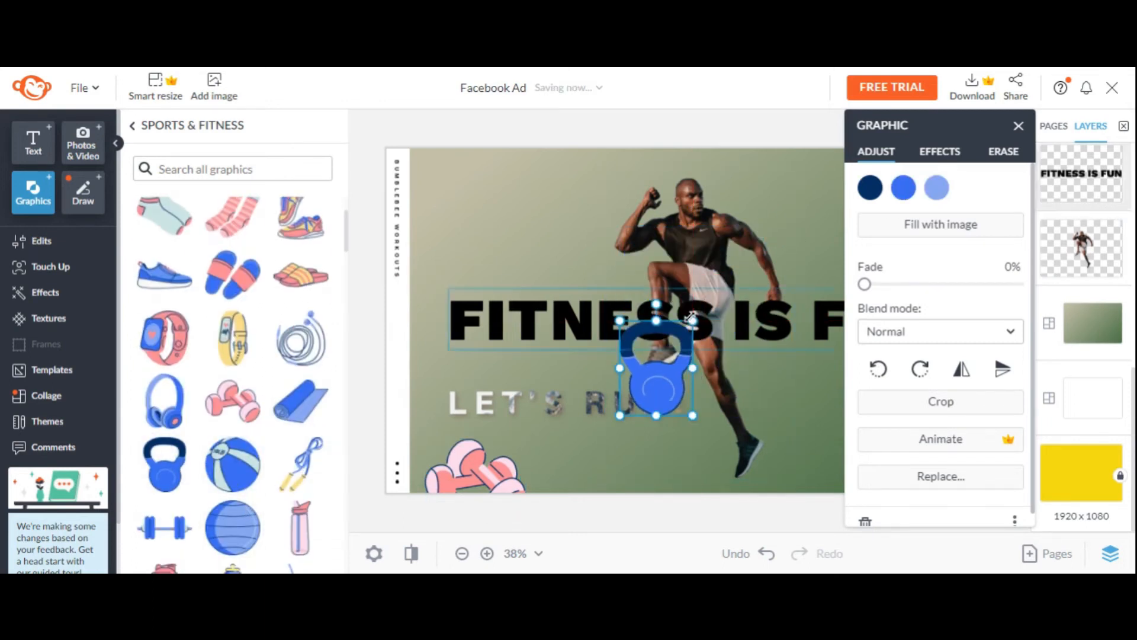
left_click_drag(654, 376, 572, 475)
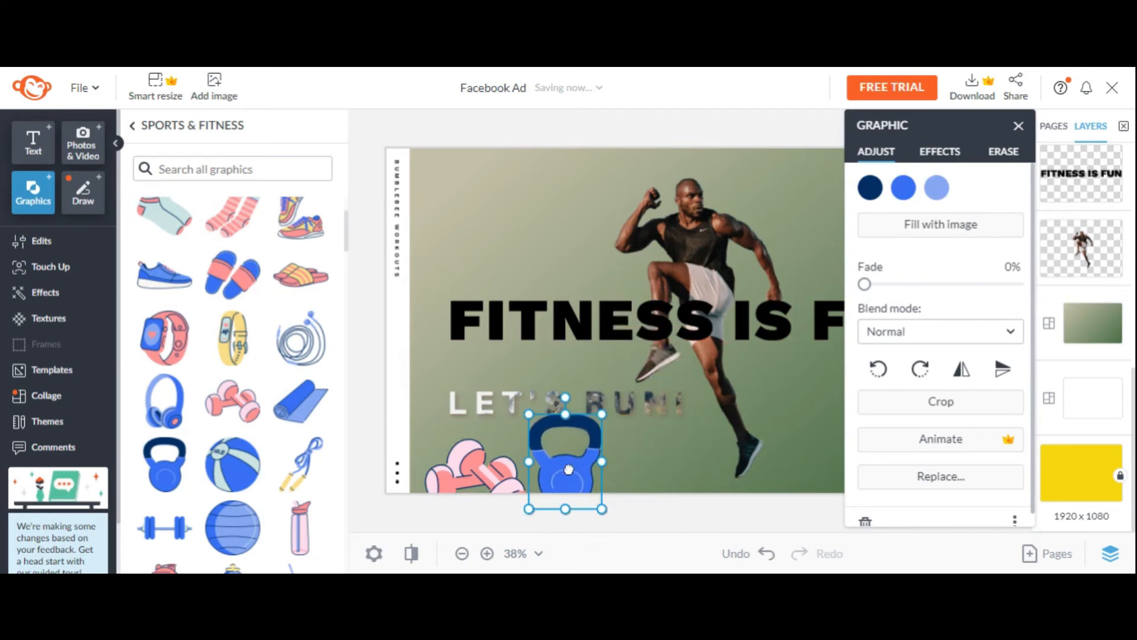
left_click(360, 341)
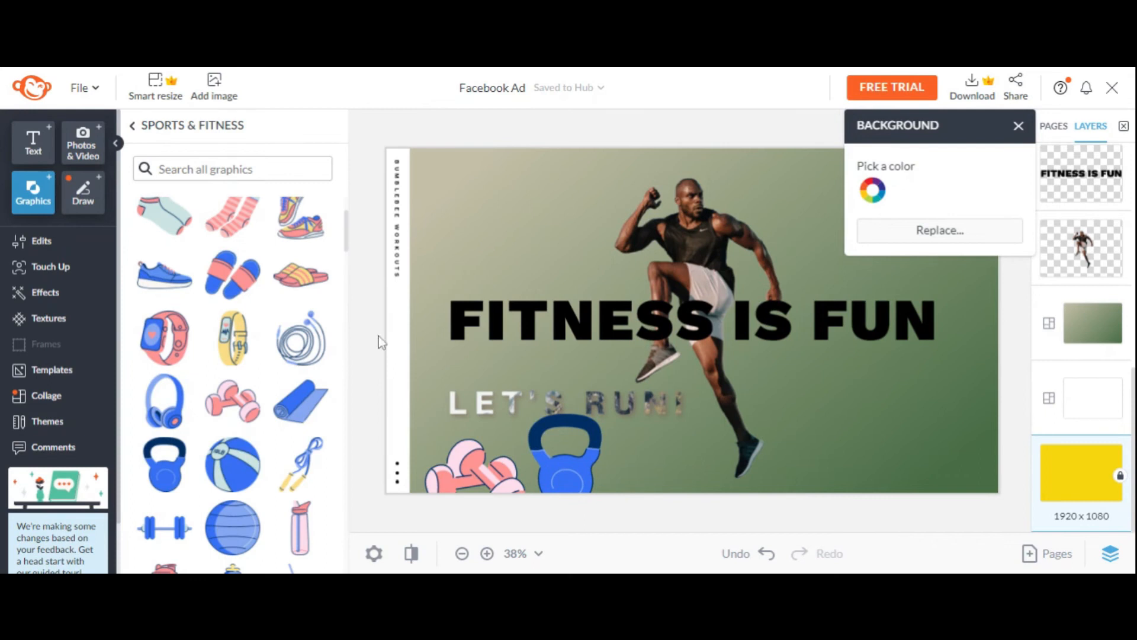
Step: Recolor the dumbbells' salmon-pink areas with #968282 and their navy outlines with #5b6167
left_click(459, 459)
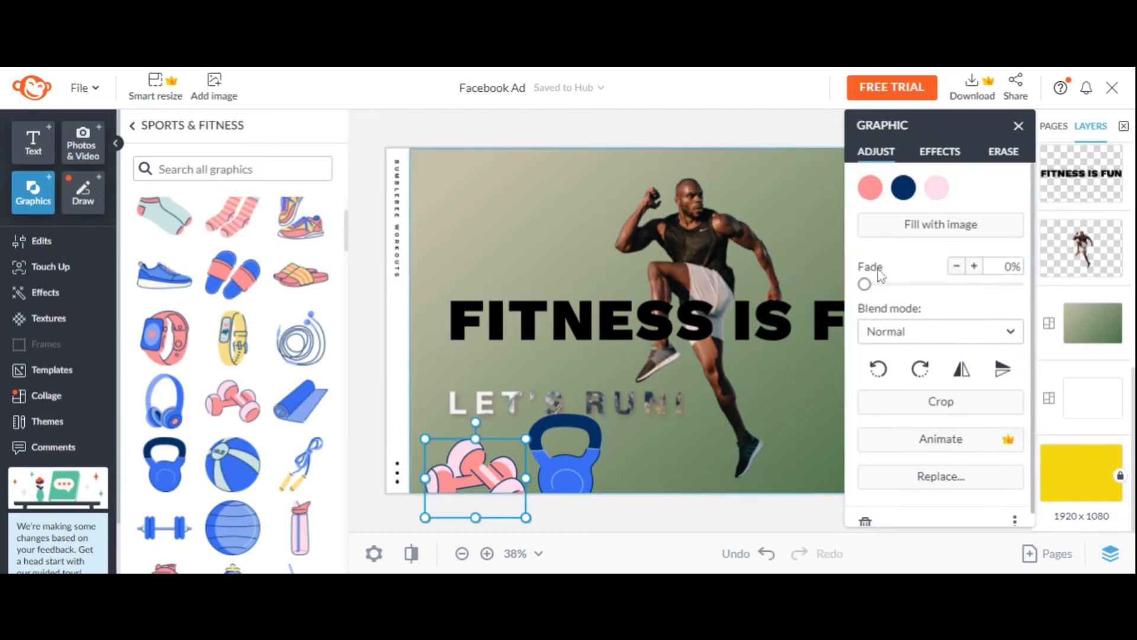
left_click(871, 189)
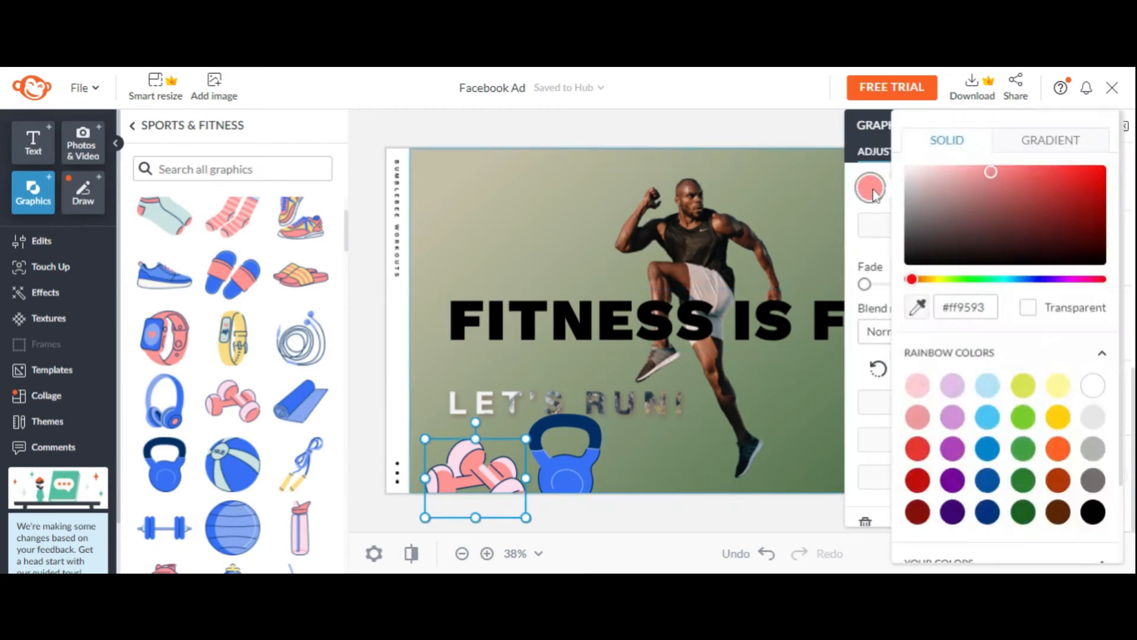
mouse_move(934, 193)
left_mouse_down()
mouse_move(934, 220)
mouse_move(937, 196)
left_mouse_up()
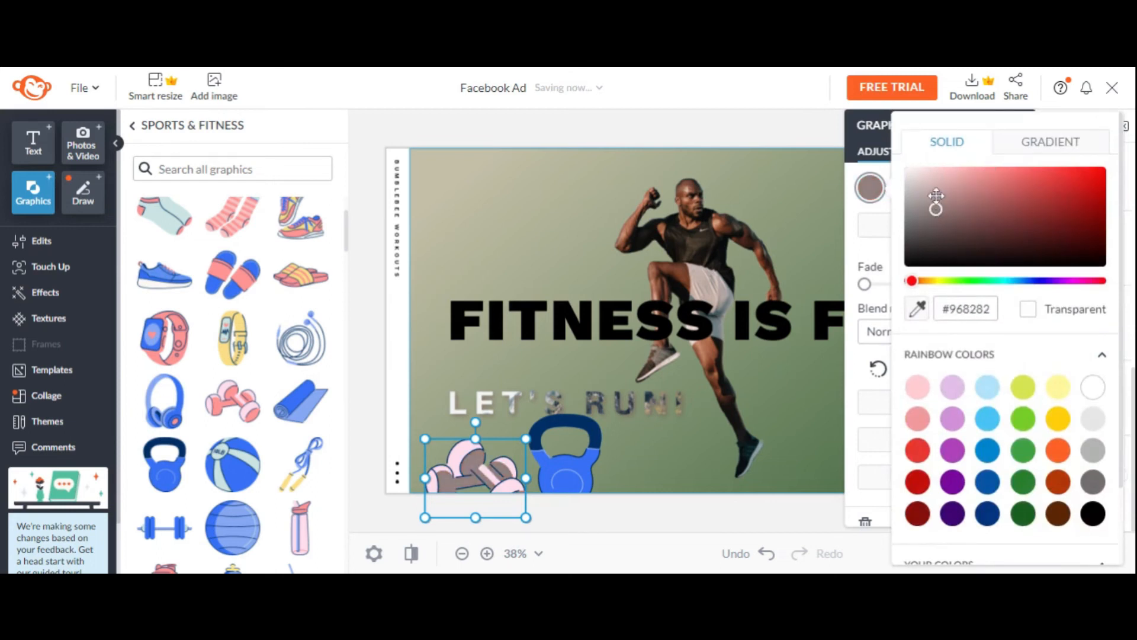
left_click(872, 189)
left_click(902, 188)
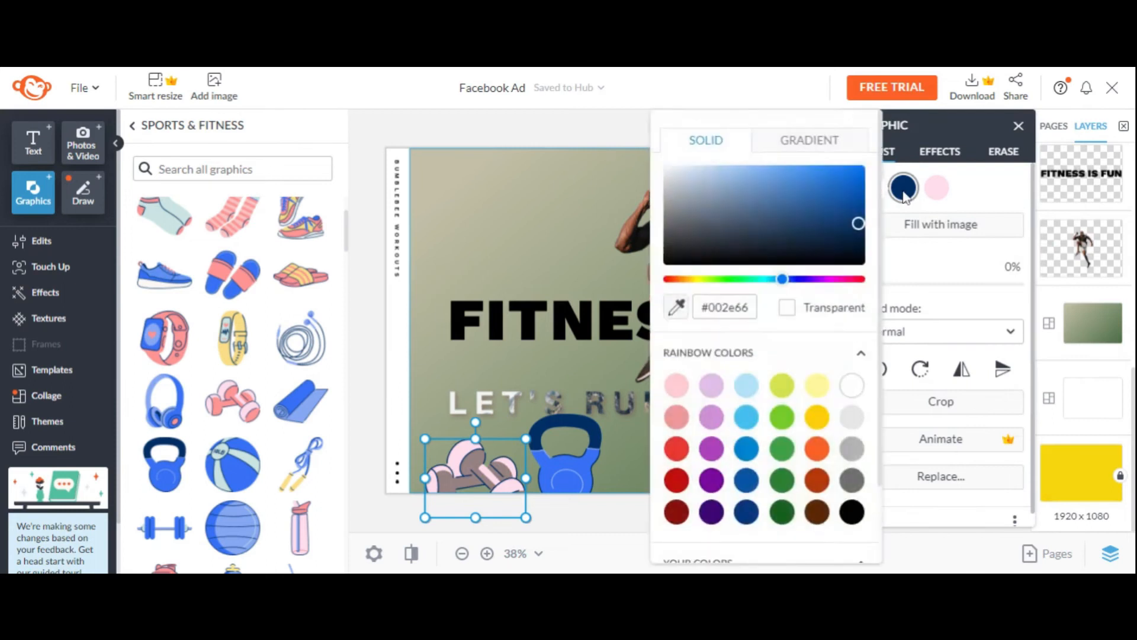
mouse_move(858, 223)
left_mouse_down()
mouse_move(667, 219)
mouse_move(671, 178)
mouse_move(687, 225)
left_mouse_up()
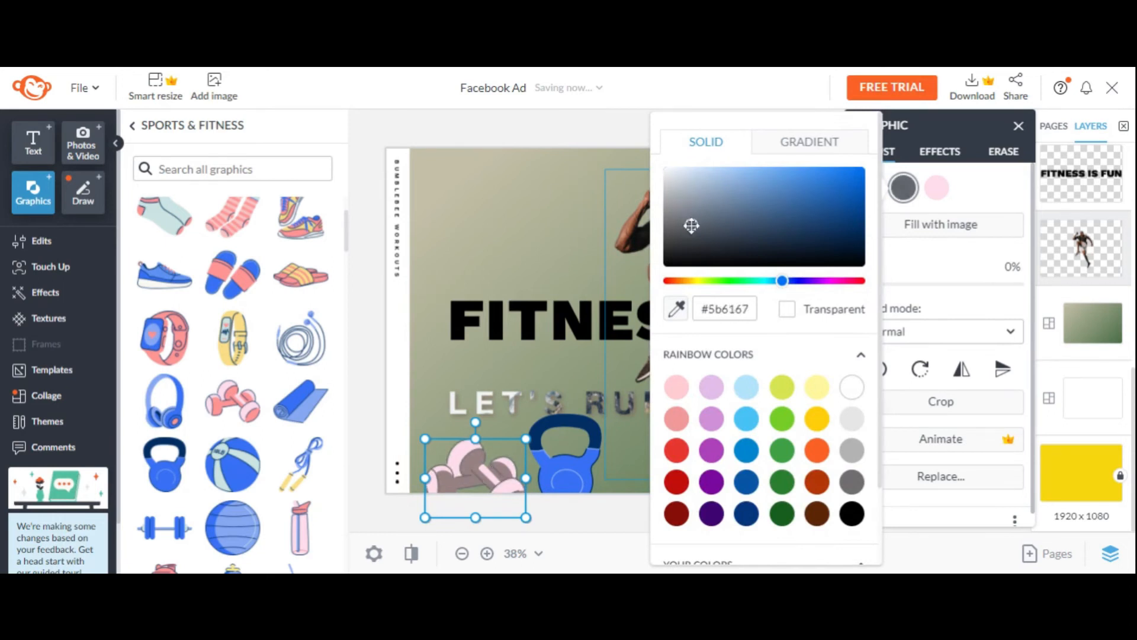
left_click(937, 193)
Step: Try several Rainbow Colors swatches on the dumbbells' pale pink areas and settle on gray #b2b2b2
left_click(936, 187)
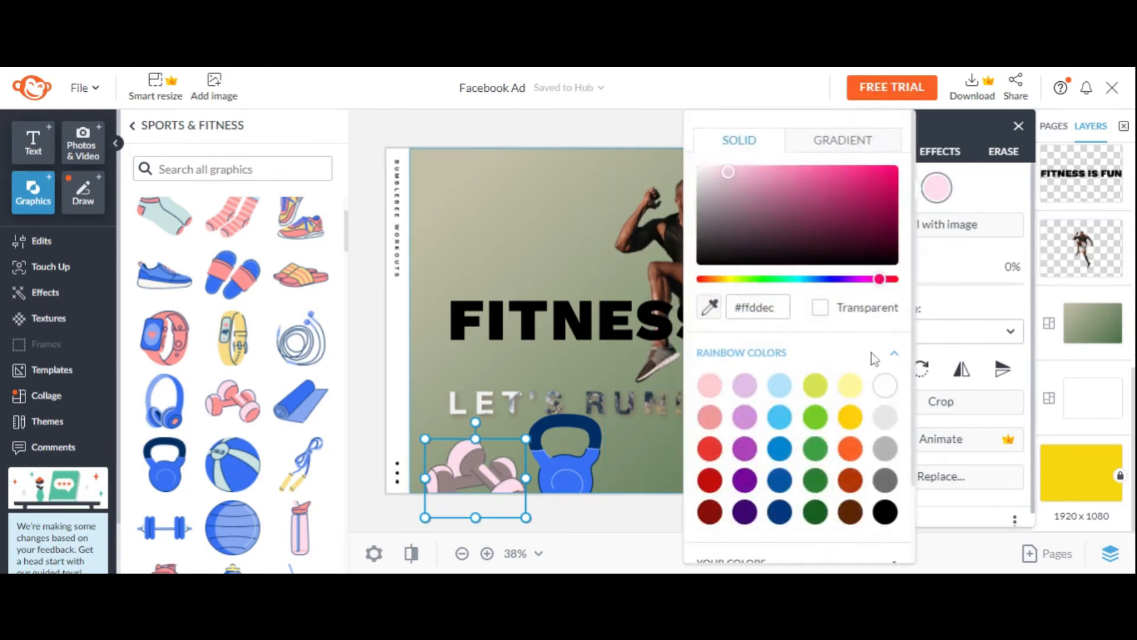
left_click(885, 418)
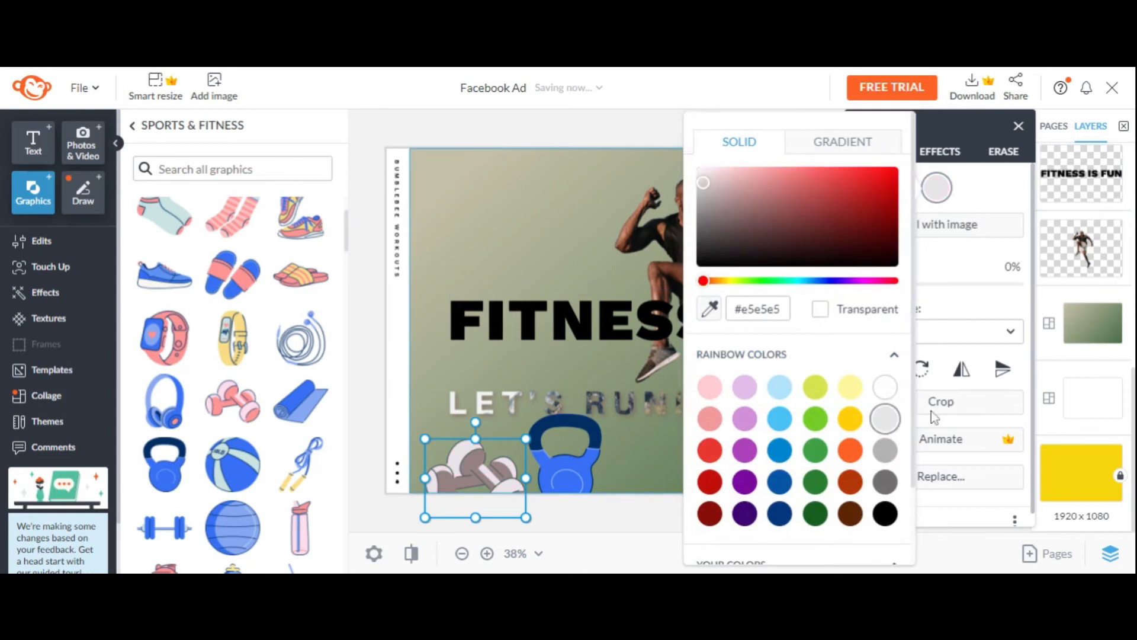
left_click(886, 450)
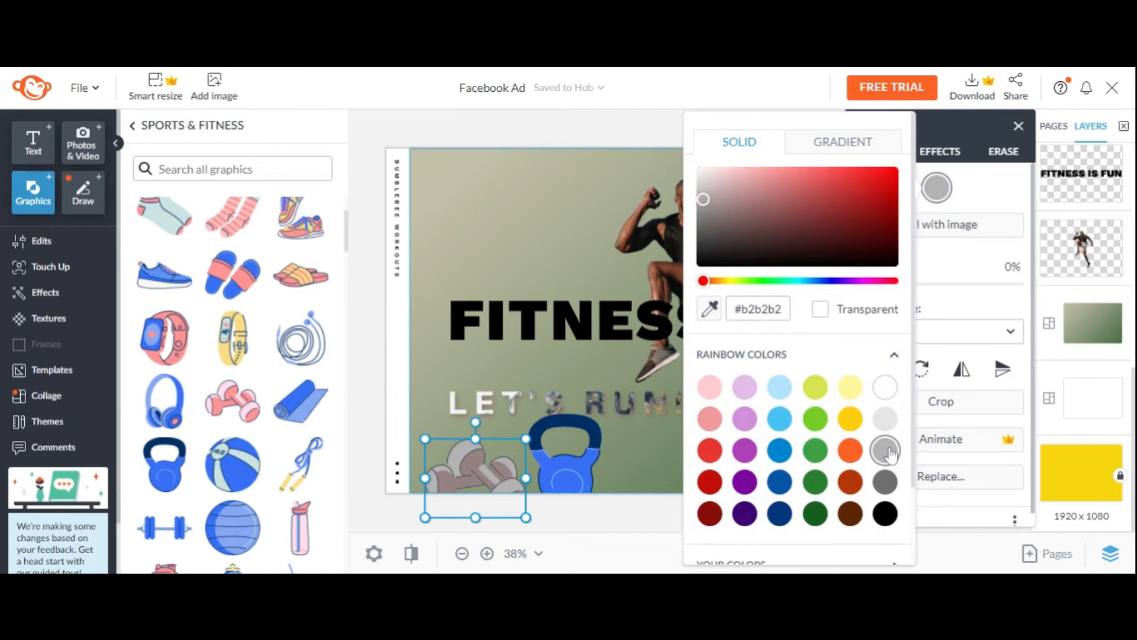
left_click(886, 483)
left_click(884, 511)
left_click(776, 454)
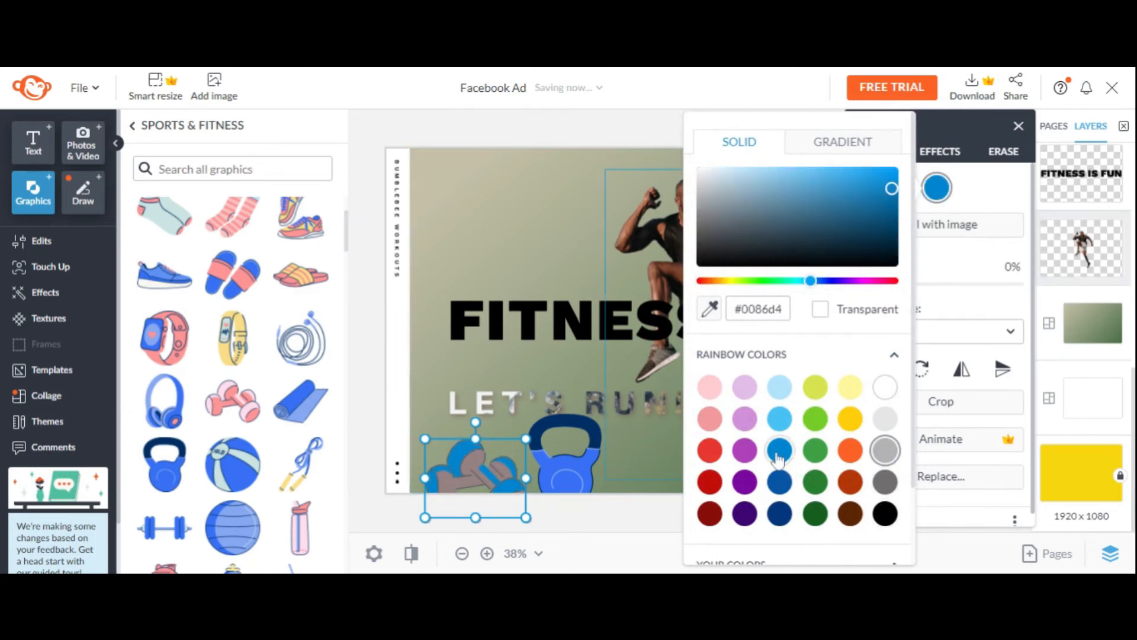
left_click(850, 451)
left_click(883, 420)
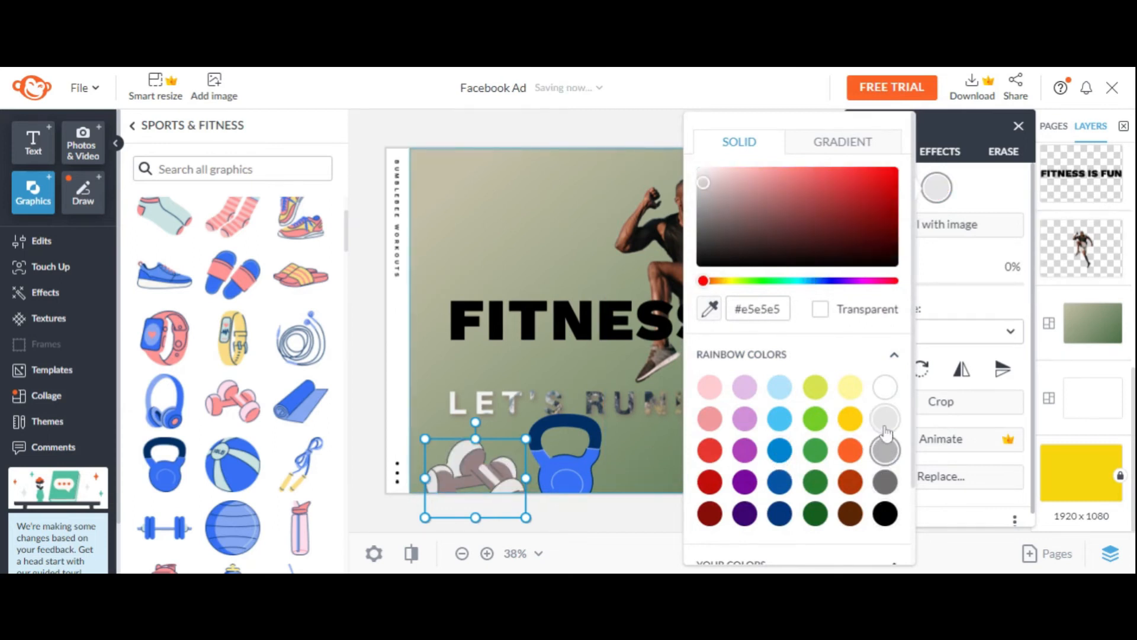
left_click(886, 452)
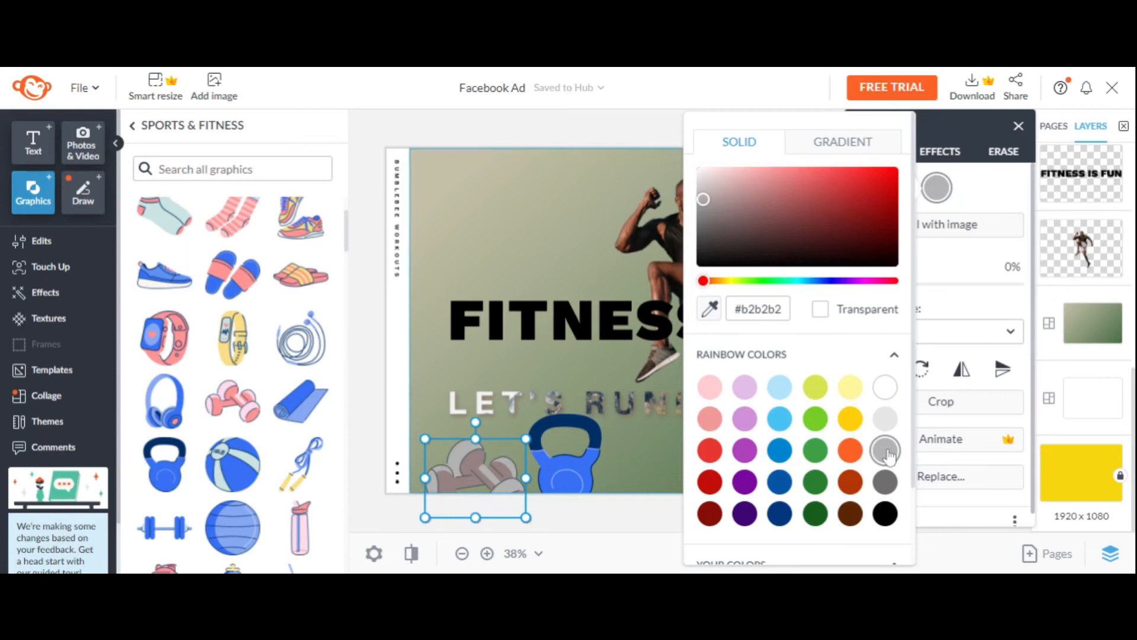
left_click(963, 195)
Step: Lighten the dumbbells' brownish-gray #968282 areas to #bfafaf and deselect the graphic
left_click(870, 188)
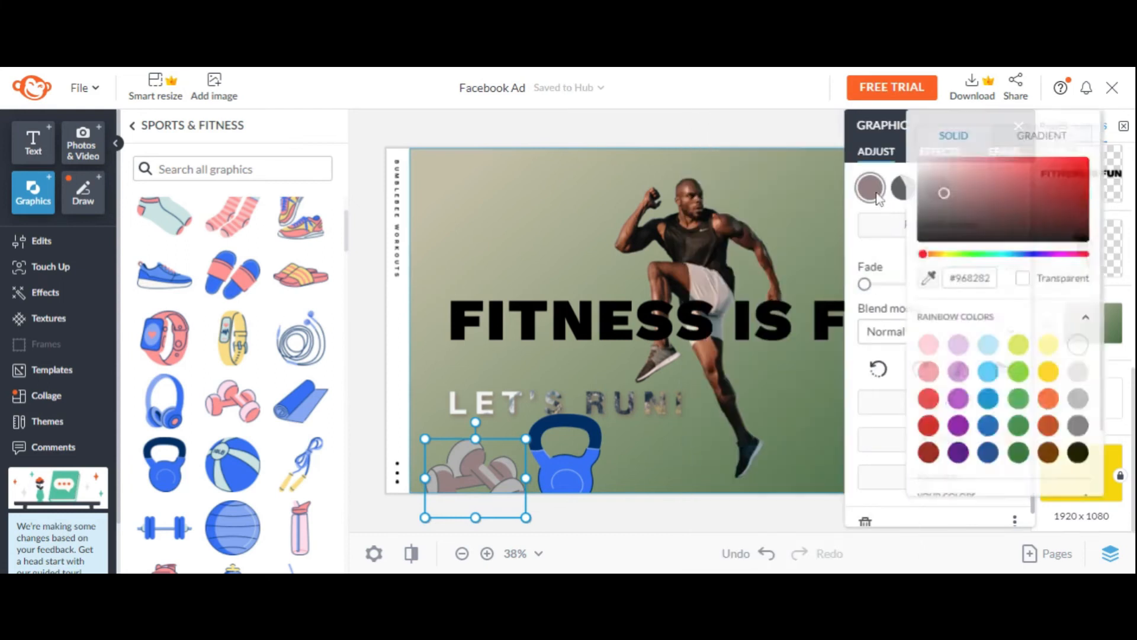
left_click_drag(935, 206, 928, 196)
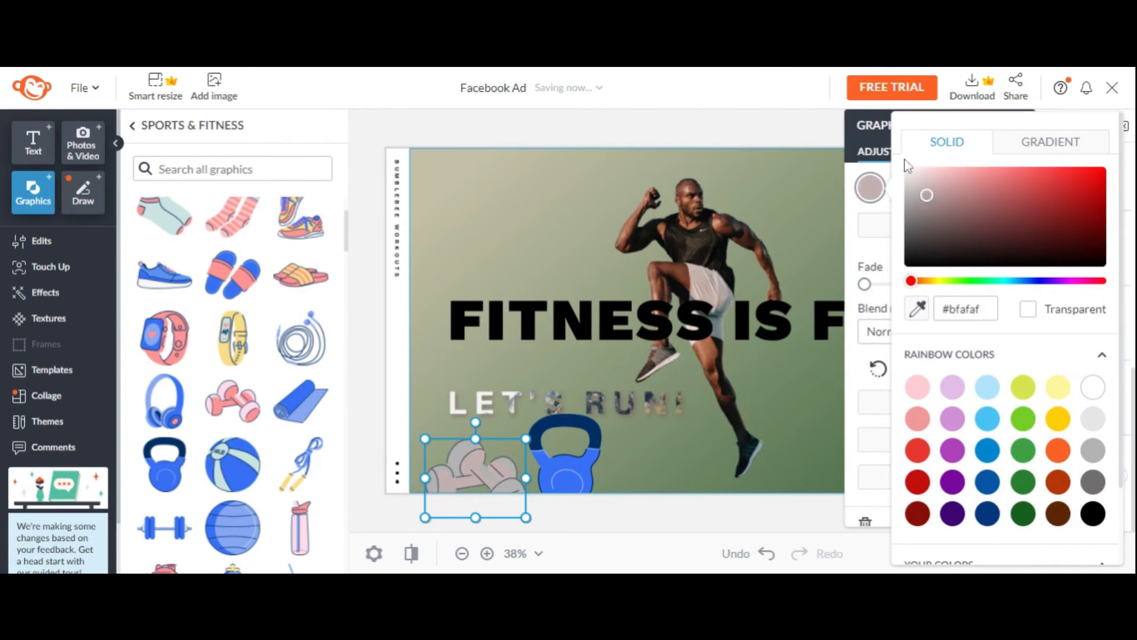
left_click(879, 192)
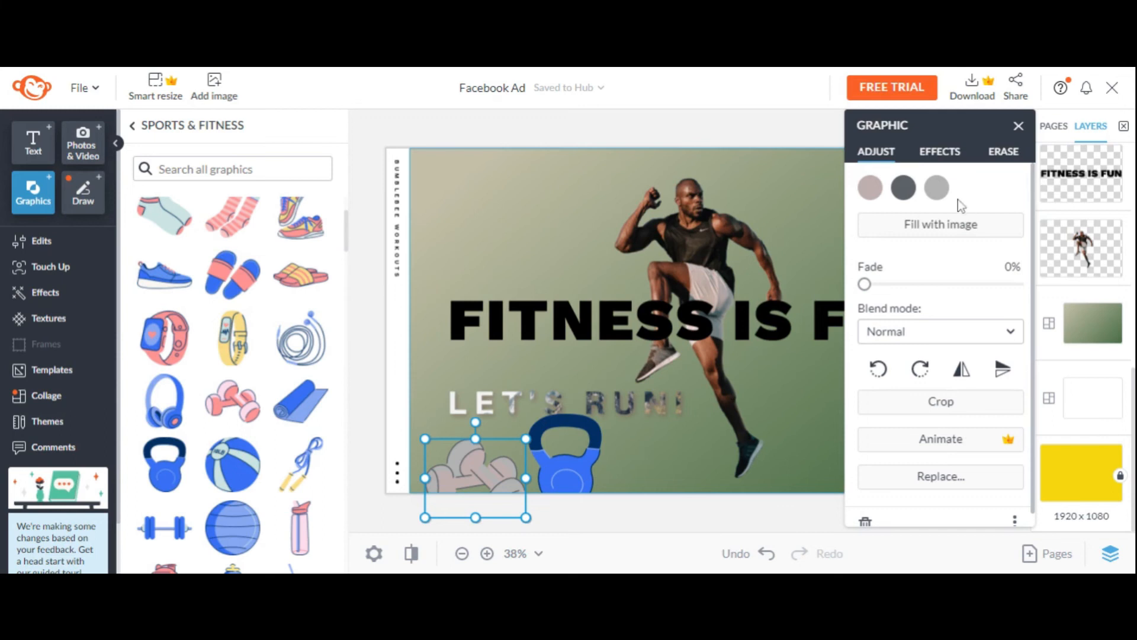
left_click(483, 216)
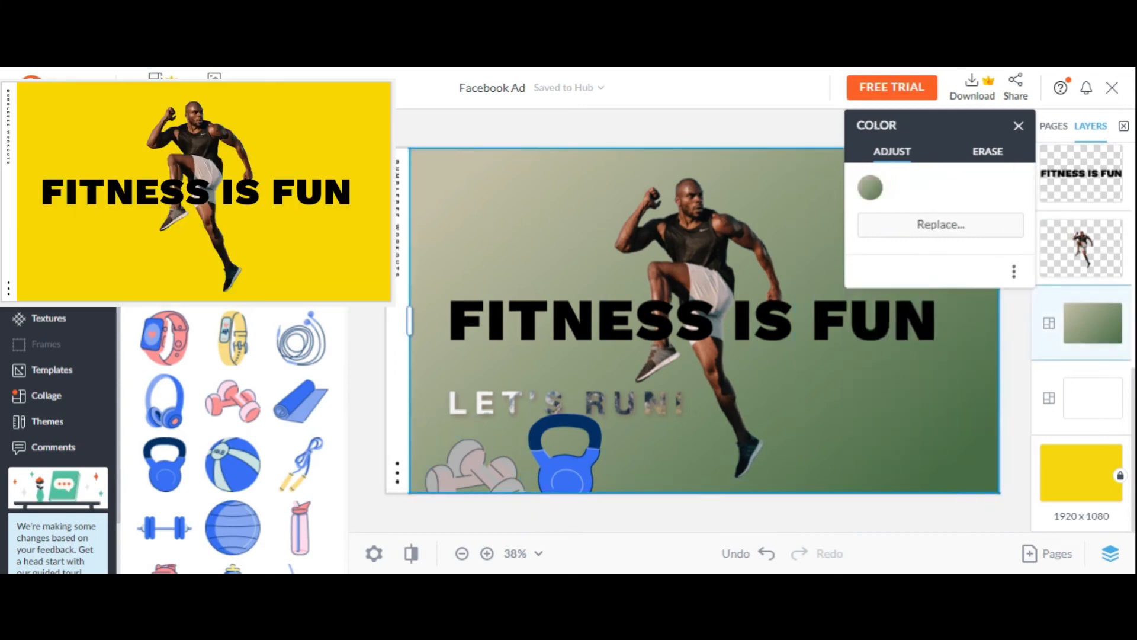
left_click(1017, 126)
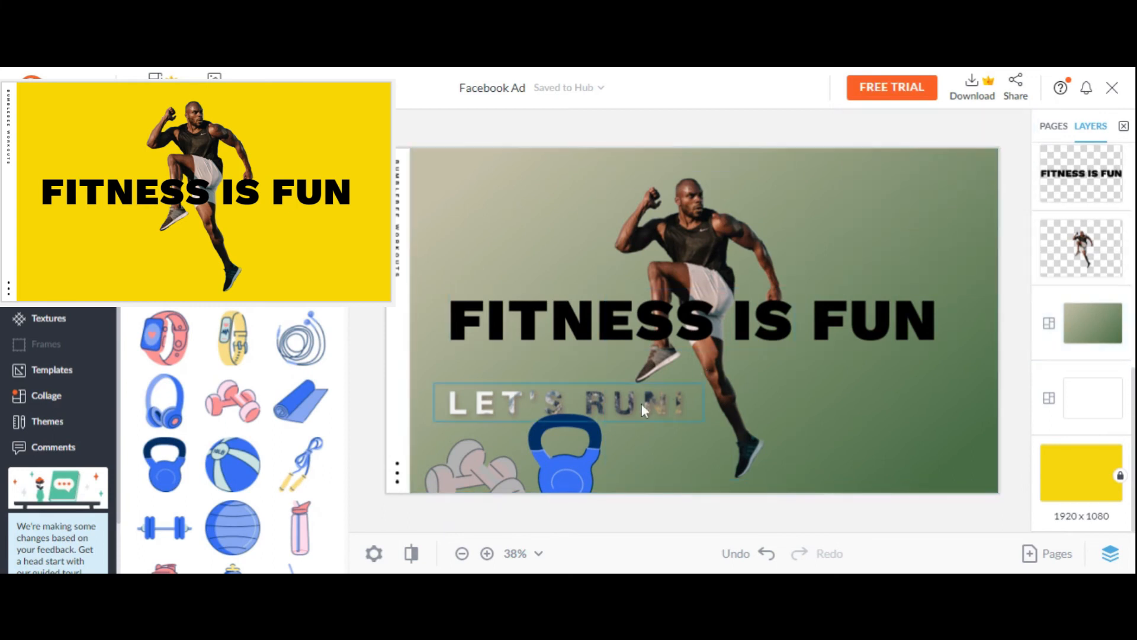
Step: Move the "LET'S RUN!" text to the right side of the design, directly beneath the end of "FITNESS IS FUN"
left_click_drag(642, 404, 930, 355)
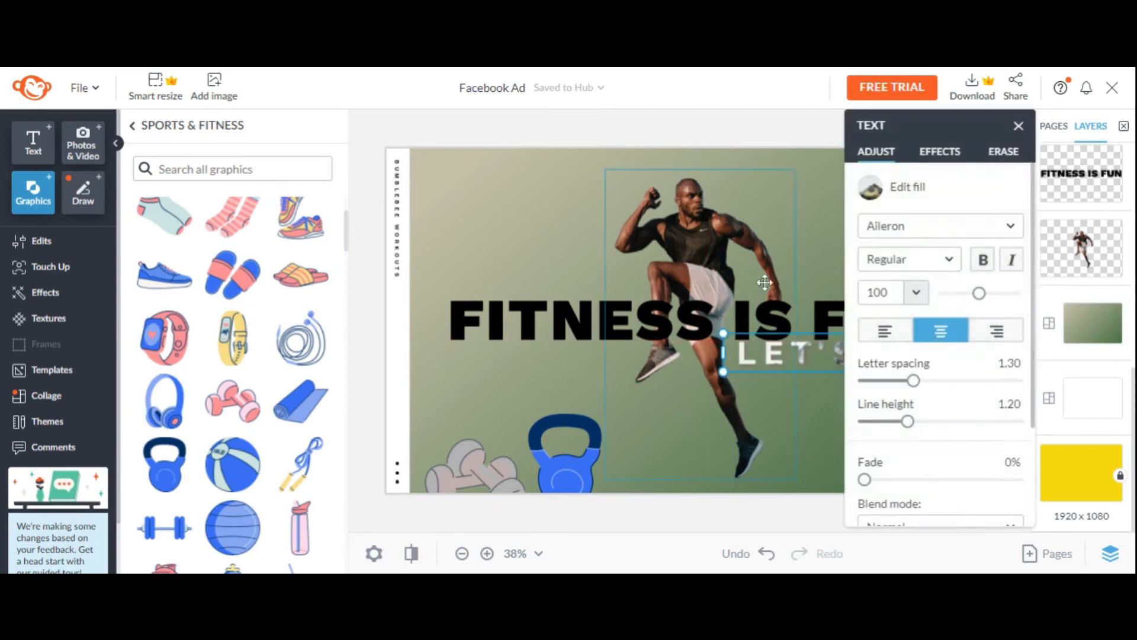
left_click(1018, 125)
left_click(844, 132)
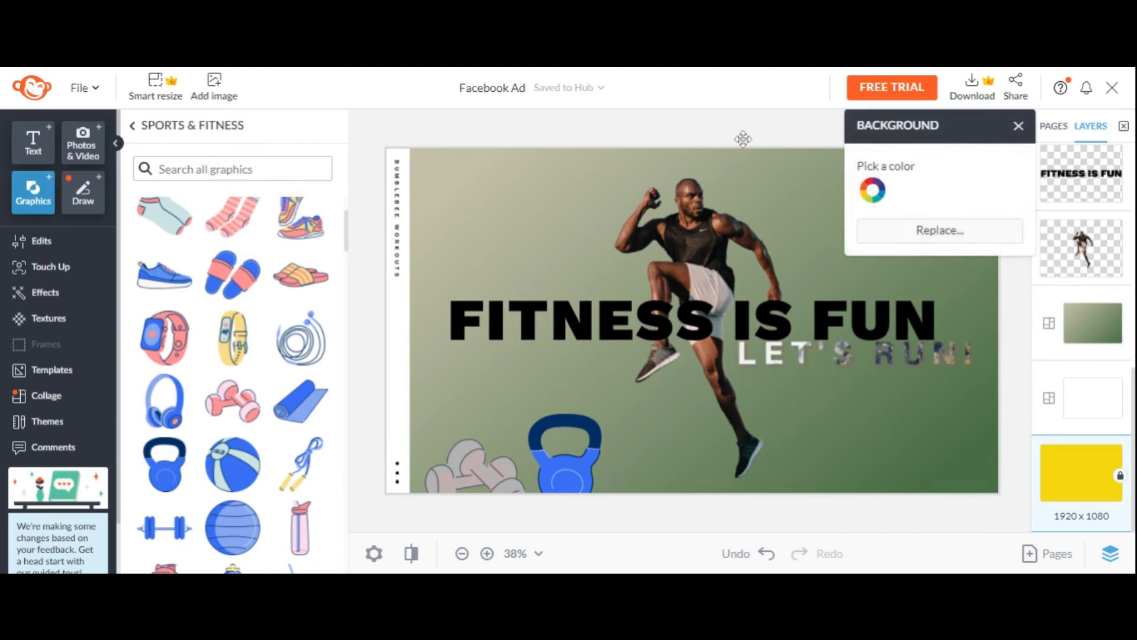